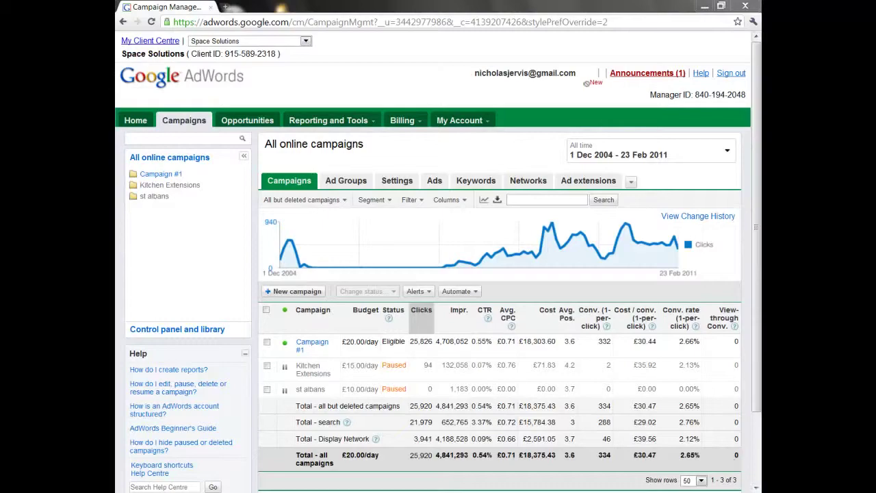
# - Open Campaign #1 from the All online campaigns list
pyautogui.click(310, 345)
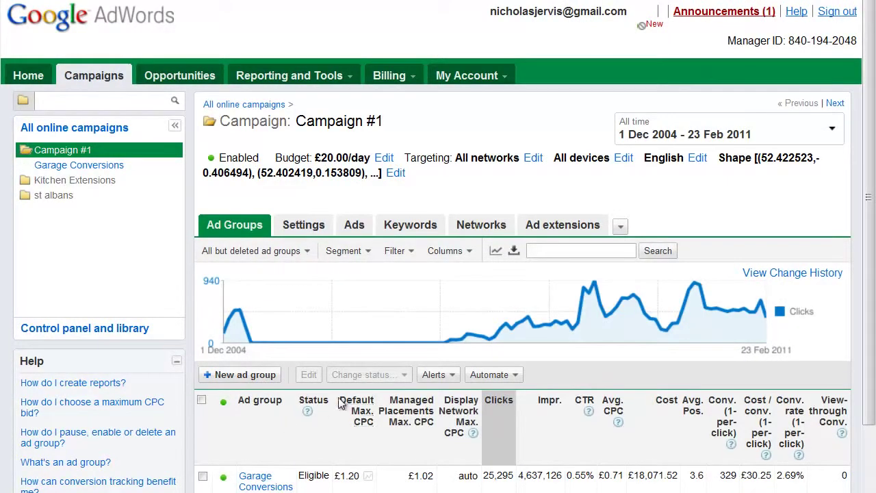
# - Scroll down Campaign #1's Ad Groups table to find the Garage Conversions ad group
pyautogui.scroll(-1, 310, 411)
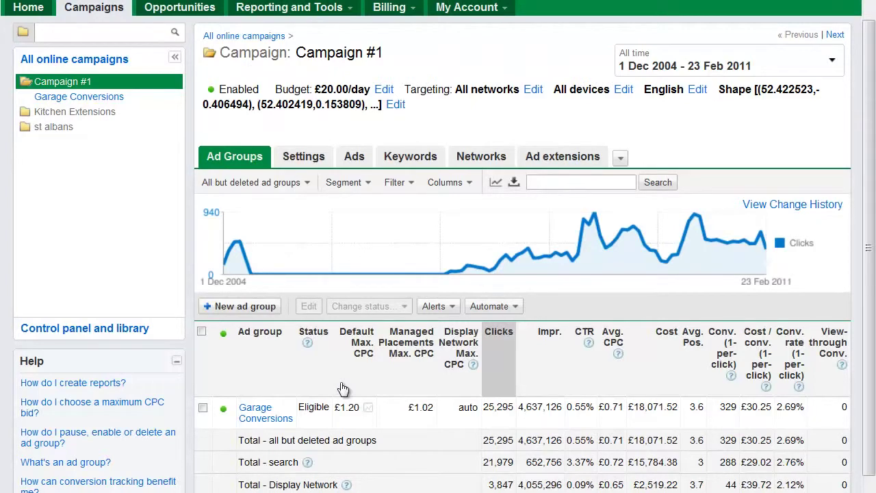
# - Open the Garage Conversions ad group and look through its keyword list
pyautogui.click(255, 408)
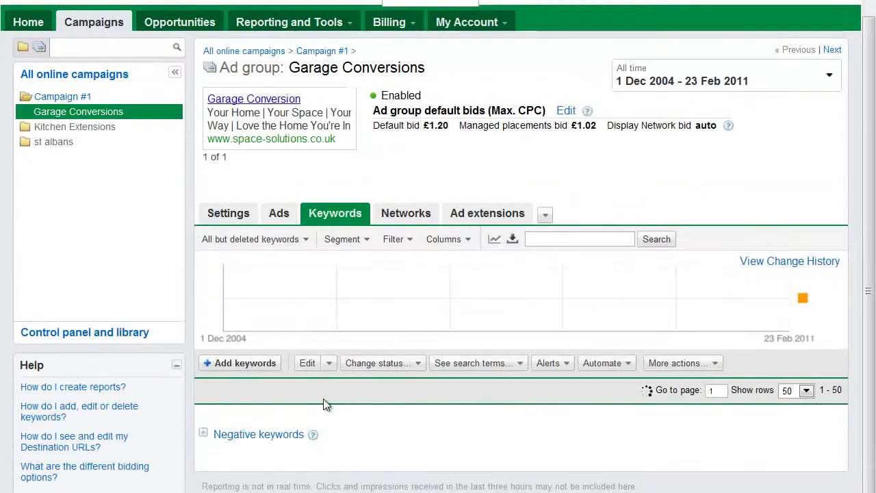
pyautogui.scroll(-3, 376, 436)
pyautogui.scroll(-3, 376, 435)
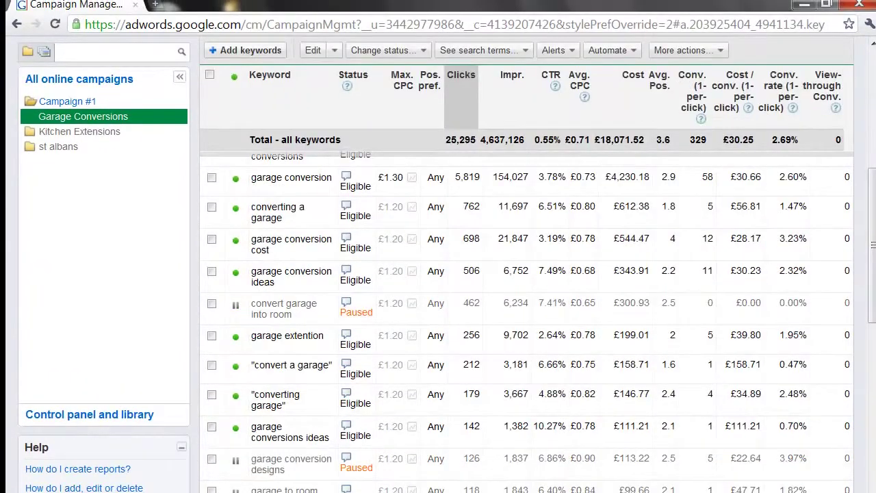
pyautogui.scroll(-10, 527, 322)
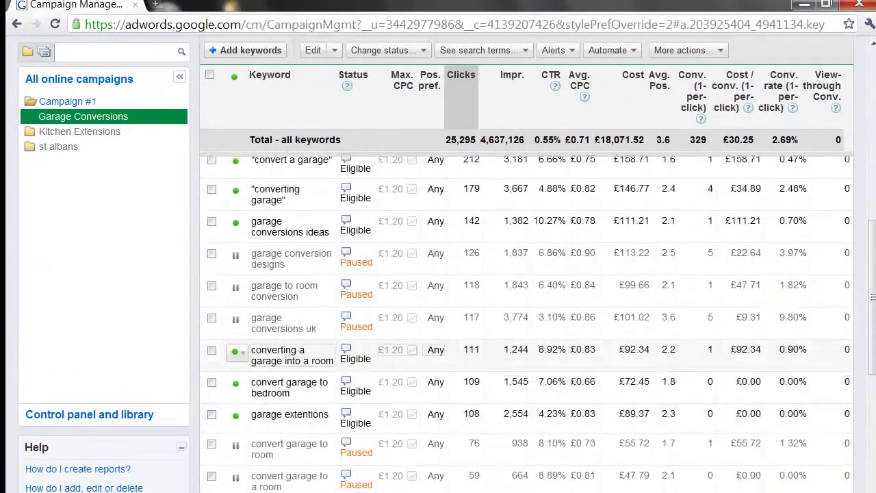
pyautogui.scroll(-4, 527, 322)
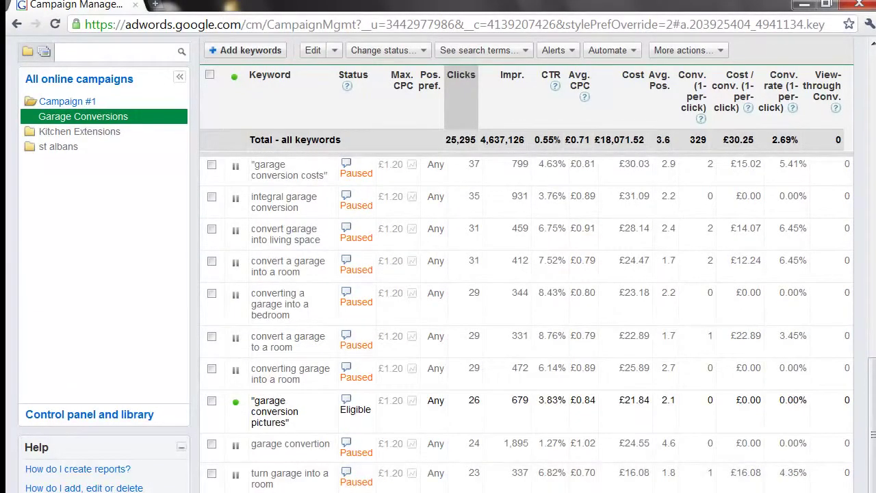
pyautogui.scroll(15, 525, 424)
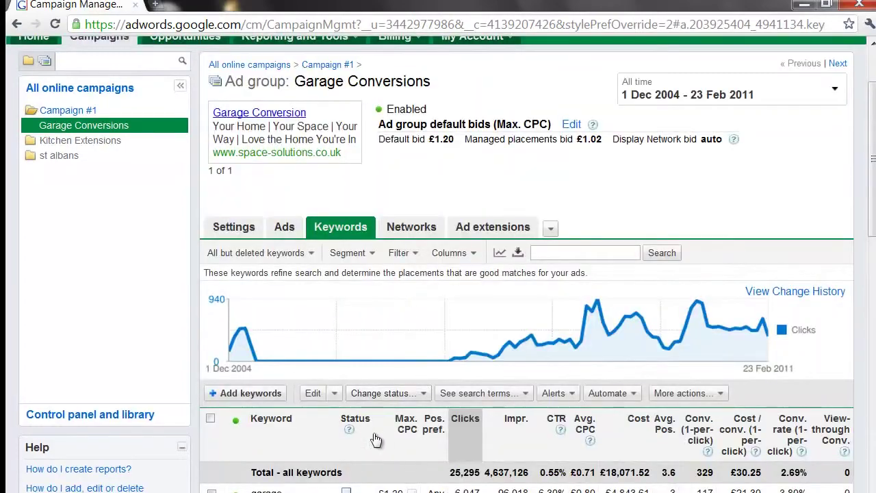
# - Sort the keywords by Status, then start a new browser tab
pyautogui.click(354, 421)
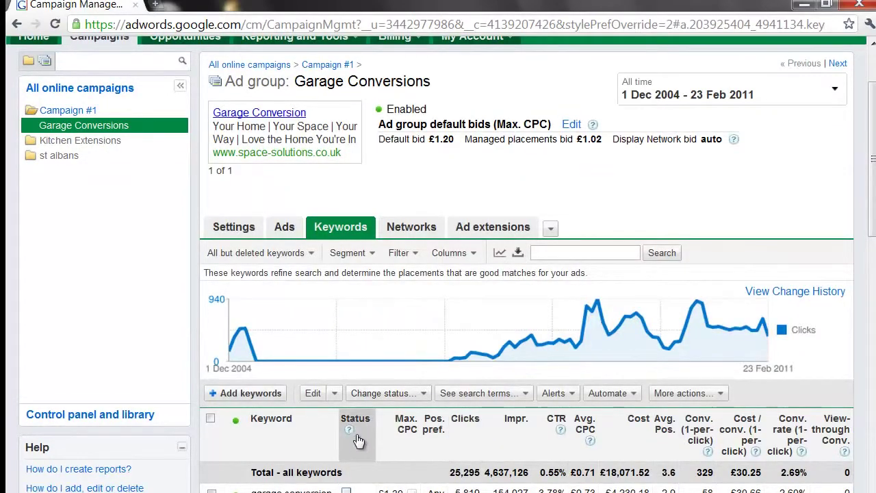
pyautogui.scroll(-3, 354, 436)
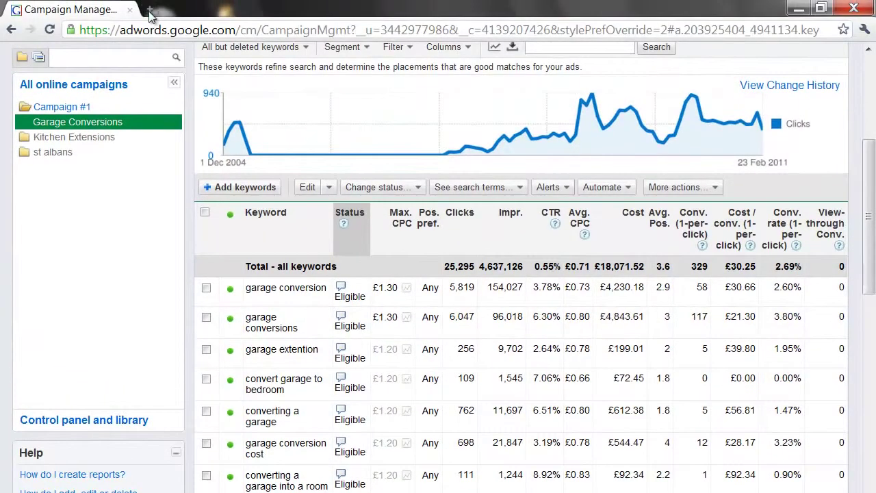
pyautogui.hotkey('ctrl', 't')
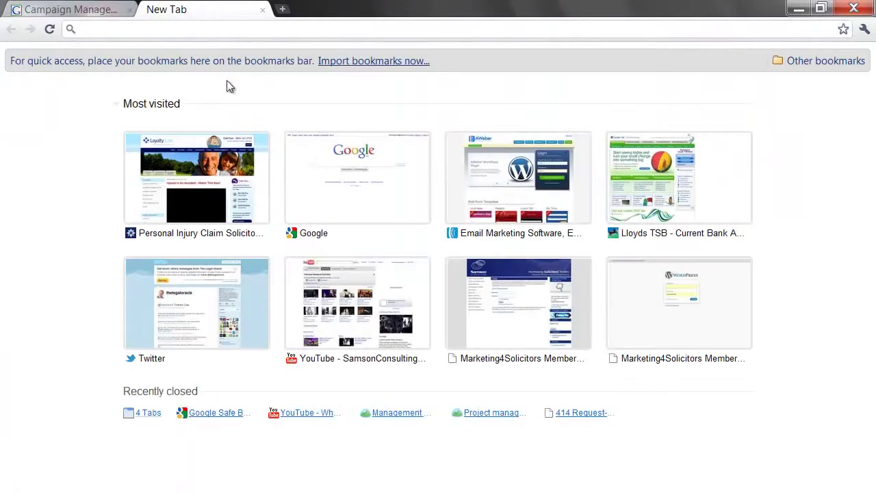
# - Search Google for 'garage conversion' to see the live ads, then return to AdWords
pyautogui.write('garage conversion')
pyautogui.press('Return')
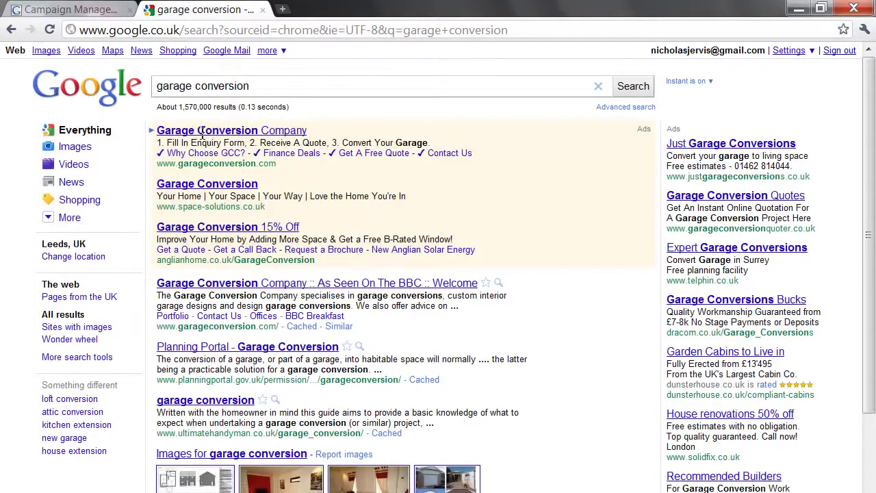
pyautogui.moveTo(260, 87); pyautogui.dragTo(147, 89)
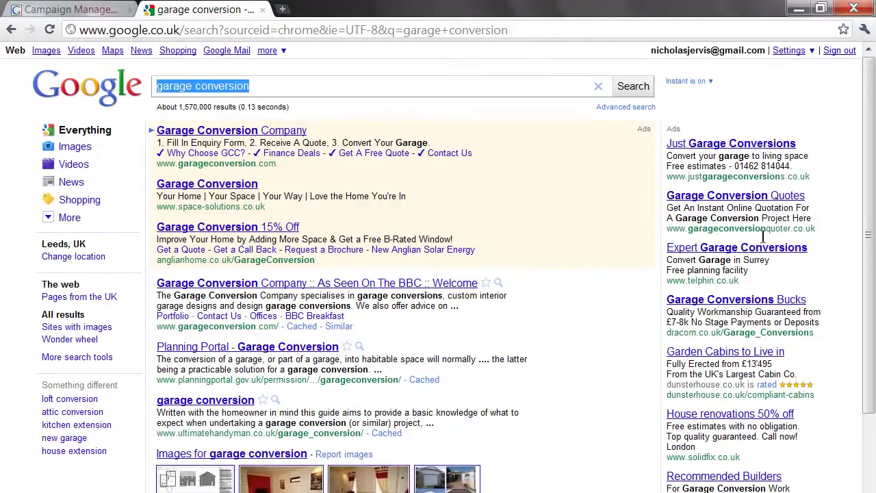
pyautogui.doubleClick(219, 87)
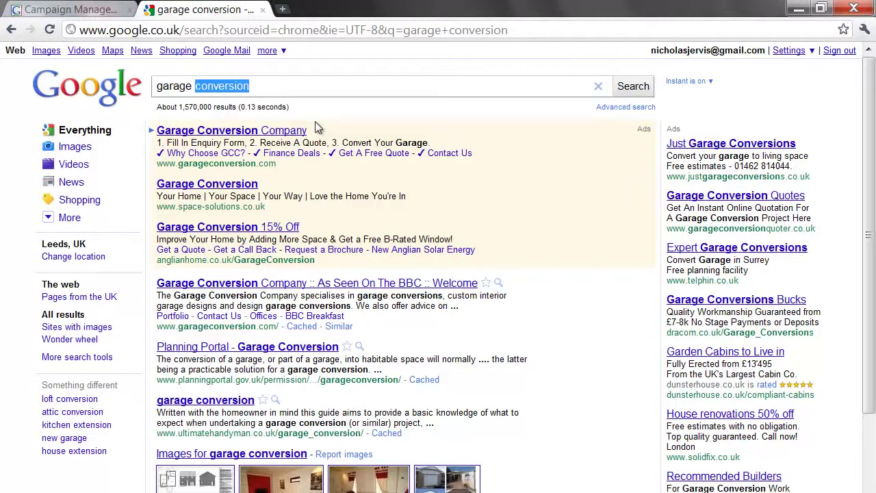
pyautogui.click(85, 9)
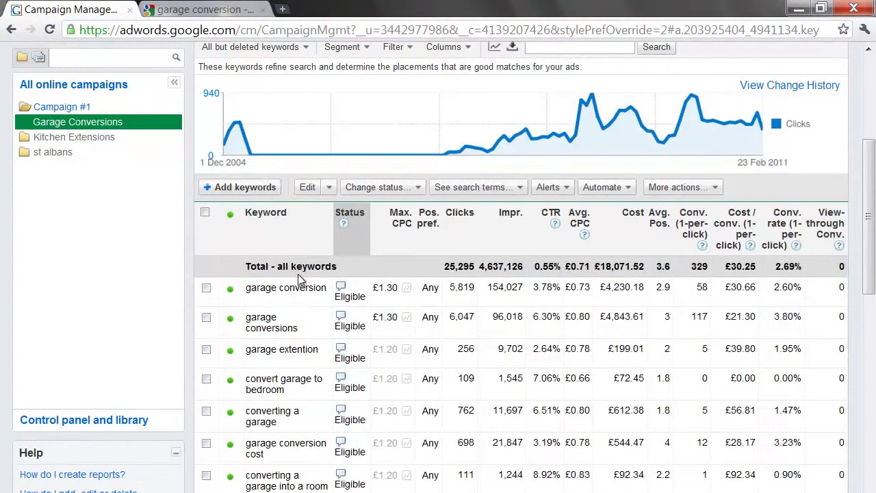
# - Switch to the ad group's Ads tab and sort the ads by Status
pyautogui.moveTo(310, 289)
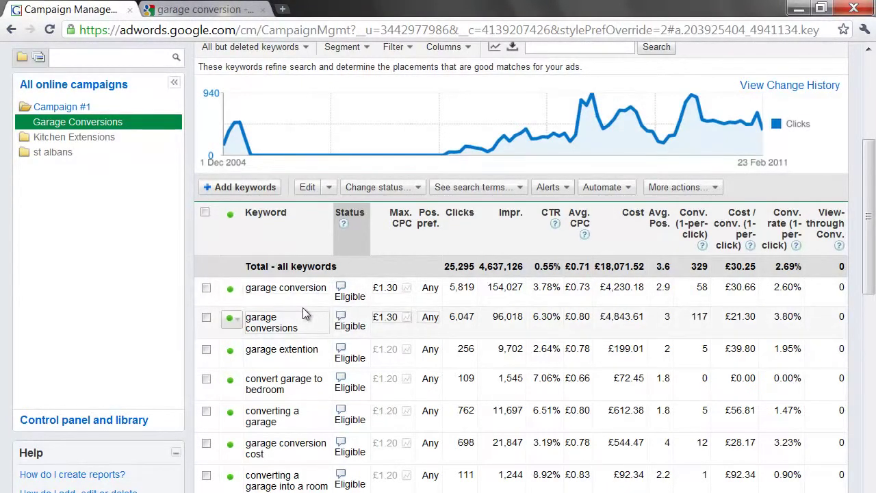
pyautogui.scroll(2, 307, 306)
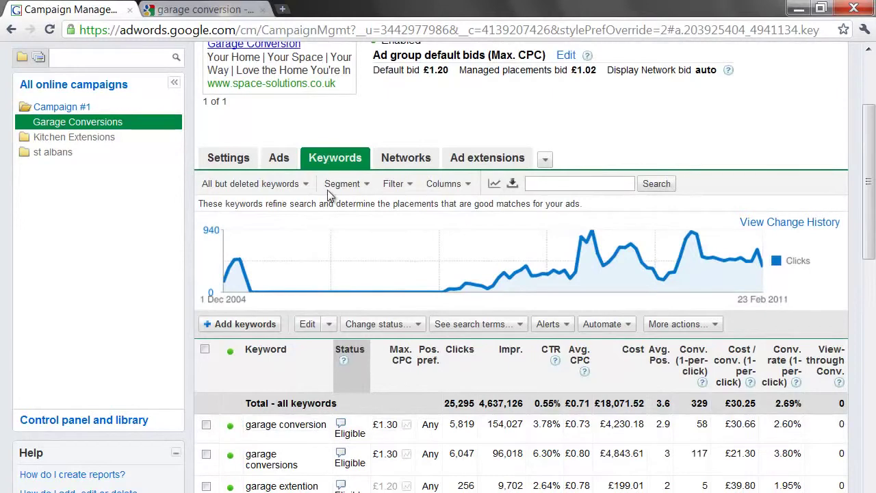
pyautogui.click(274, 157)
pyautogui.scroll(-5, 395, 335)
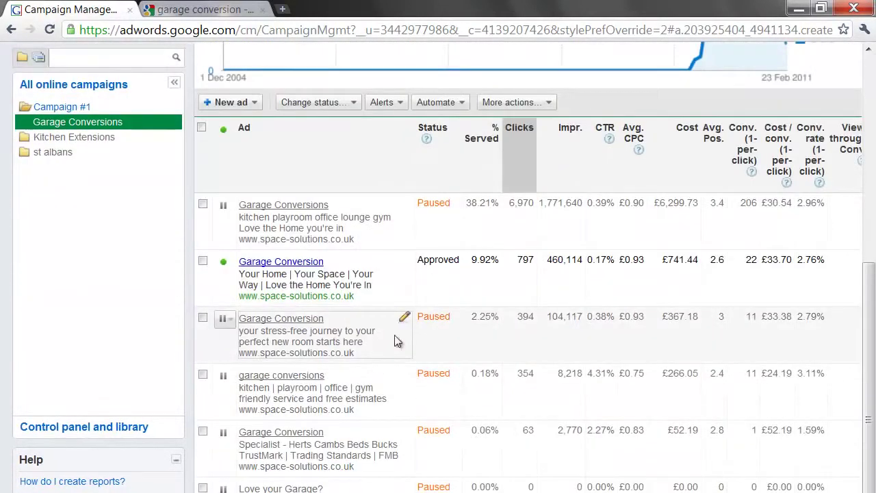
pyautogui.click(442, 134)
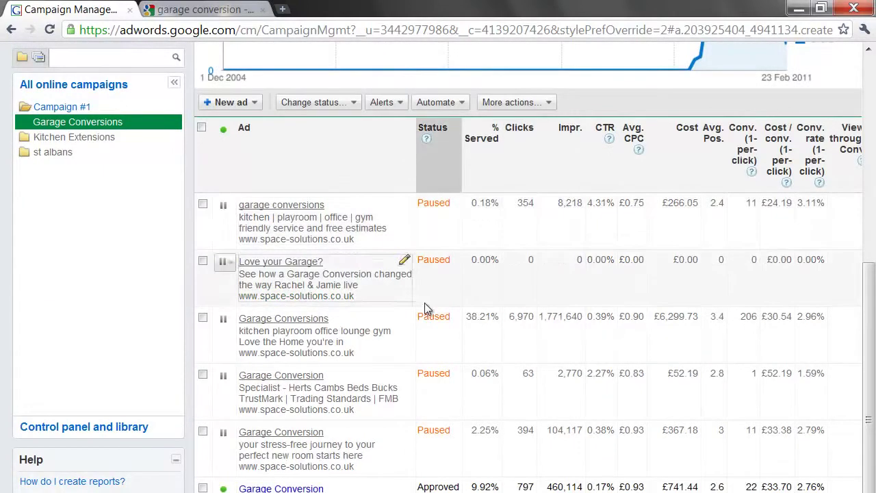
pyautogui.click(438, 130)
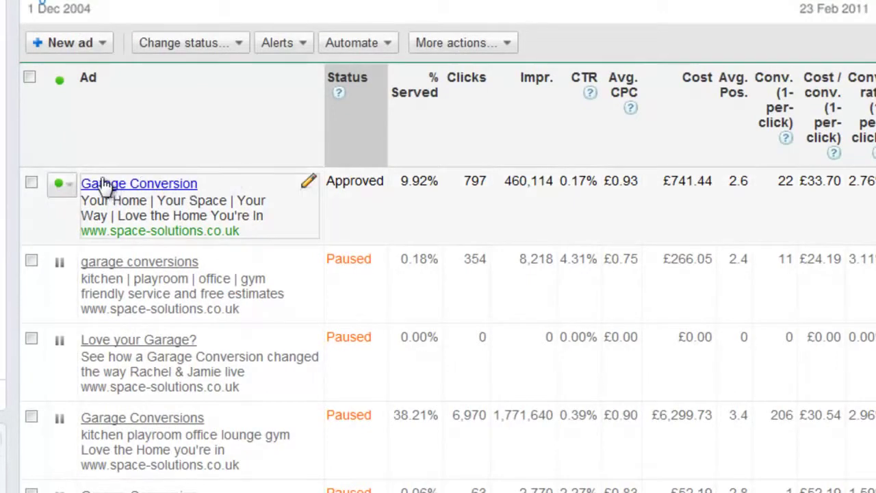
pyautogui.scroll(2, 156, 191)
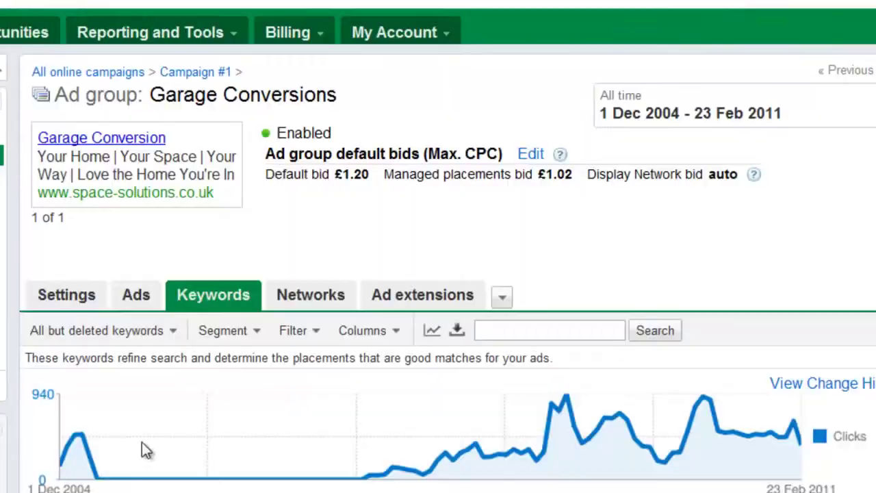
# - Scroll through the keyword rows and highlight the top keywords' performance figures
pyautogui.scroll(-7, 157, 449)
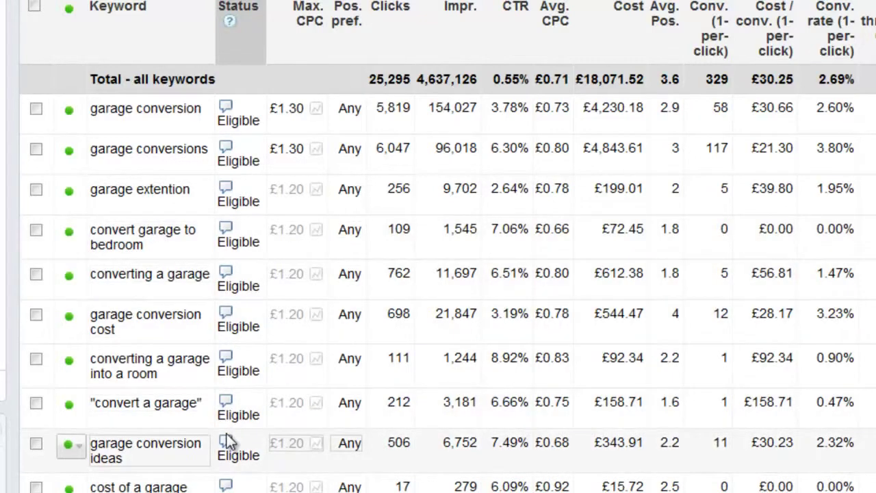
pyautogui.scroll(-3, 219, 356)
pyautogui.scroll(-3, 219, 352)
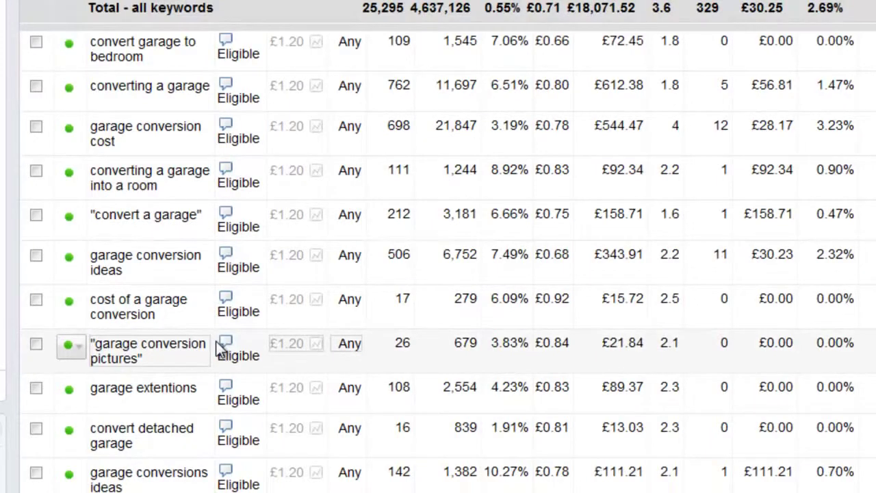
pyautogui.scroll(9, 219, 349)
pyautogui.scroll(3, 219, 340)
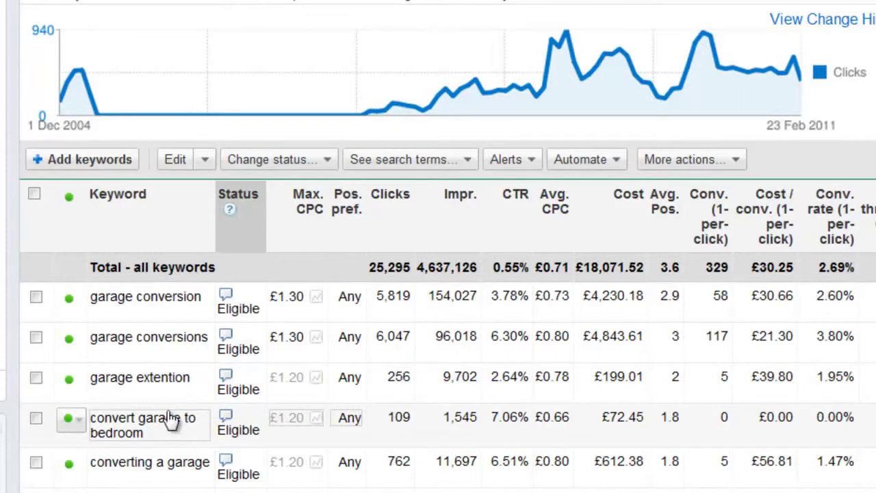
pyautogui.scroll(3, 164, 411)
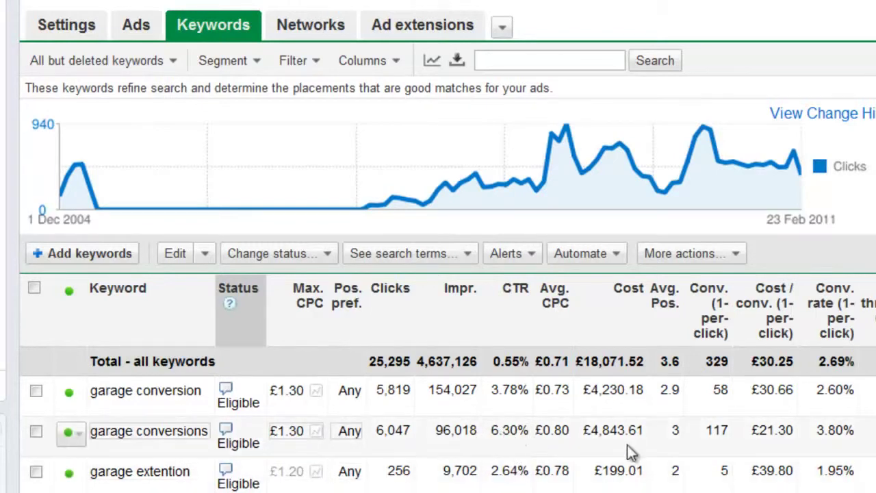
pyautogui.moveTo(484, 438); pyautogui.dragTo(485, 161)
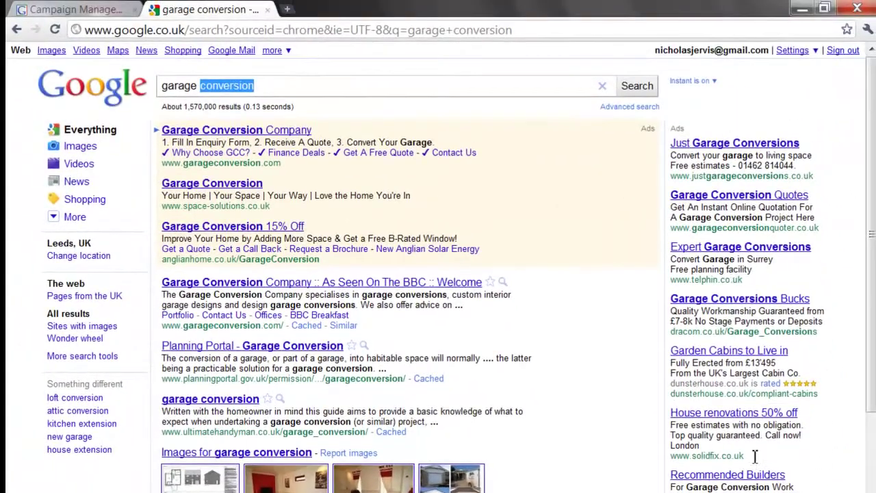
# - Back in AdWords, highlight the 6.30% CTR of the garage conversions keyword
pyautogui.click(80, 10)
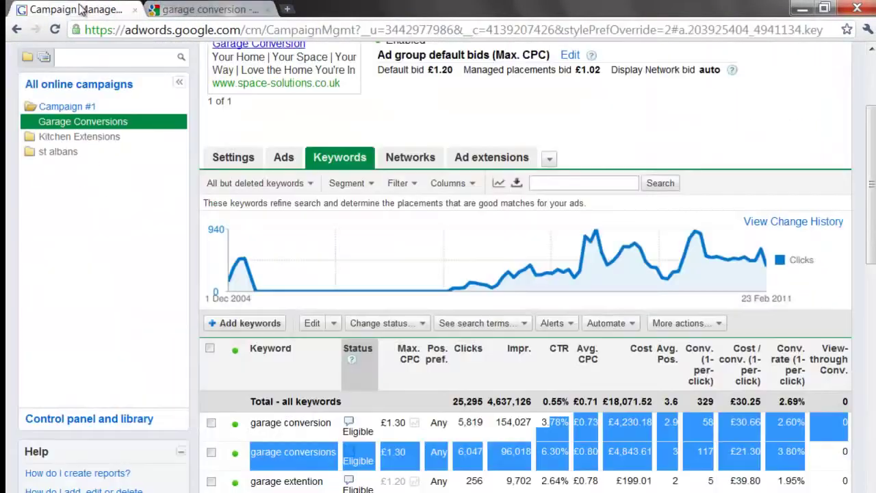
pyautogui.click(561, 465)
pyautogui.moveTo(562, 453); pyautogui.dragTo(541, 453)
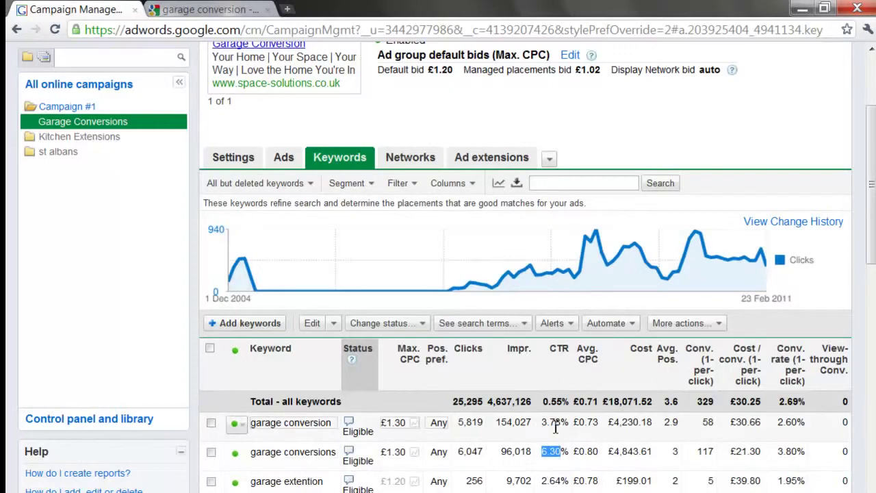
# - Glance at the ad group's Ads tab, then review its Keywords tab
pyautogui.click(297, 162)
pyautogui.scroll(-5, 322, 308)
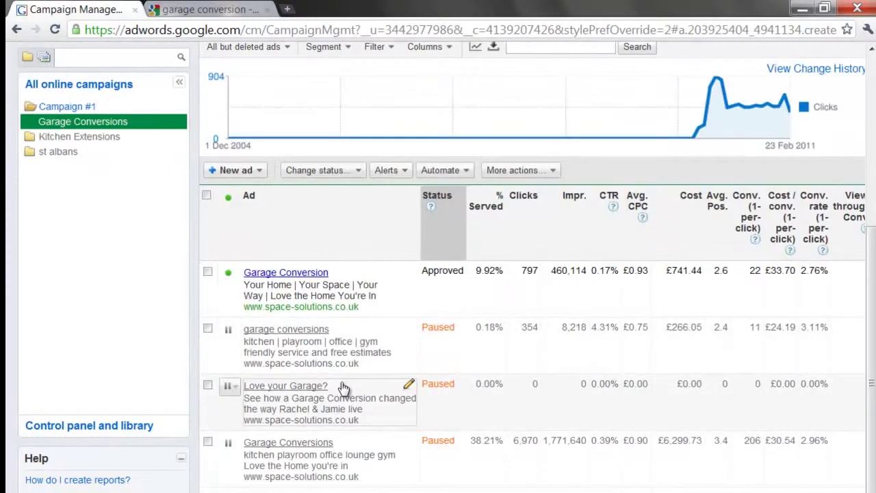
pyautogui.scroll(1, 343, 388)
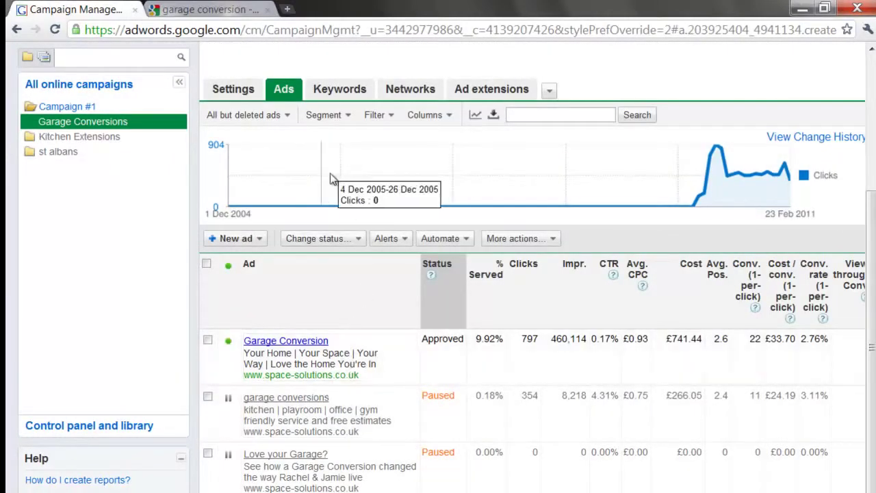
pyautogui.click(320, 89)
pyautogui.scroll(-5, 416, 465)
pyautogui.scroll(-1, 416, 465)
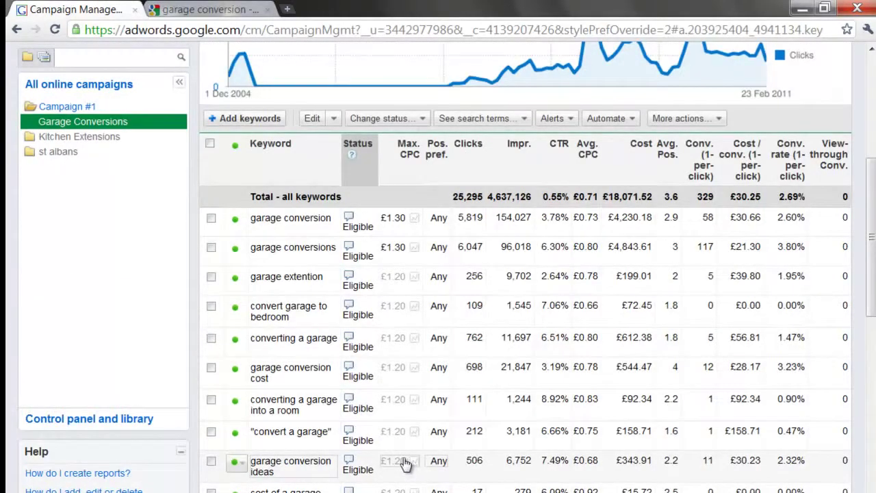
pyautogui.scroll(2, 405, 464)
# - Return to the Ads tab and point out the first ad's 0.17% CTR
pyautogui.click(286, 160)
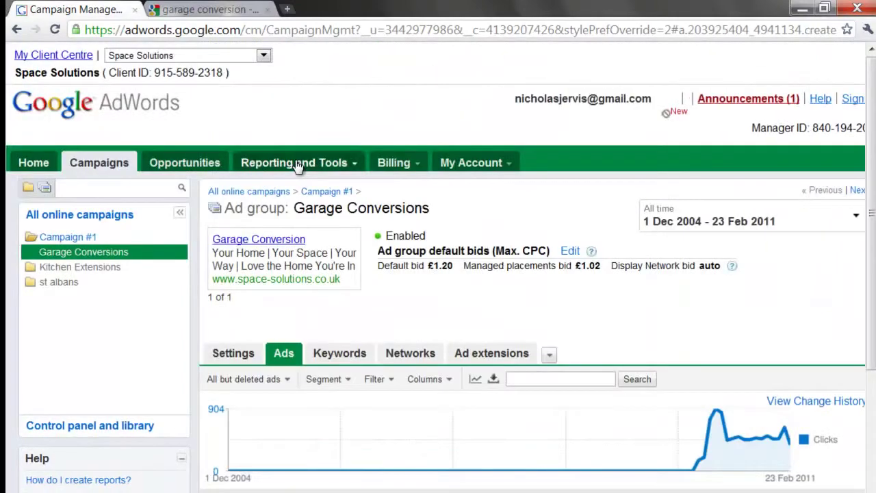
pyautogui.scroll(-5, 439, 466)
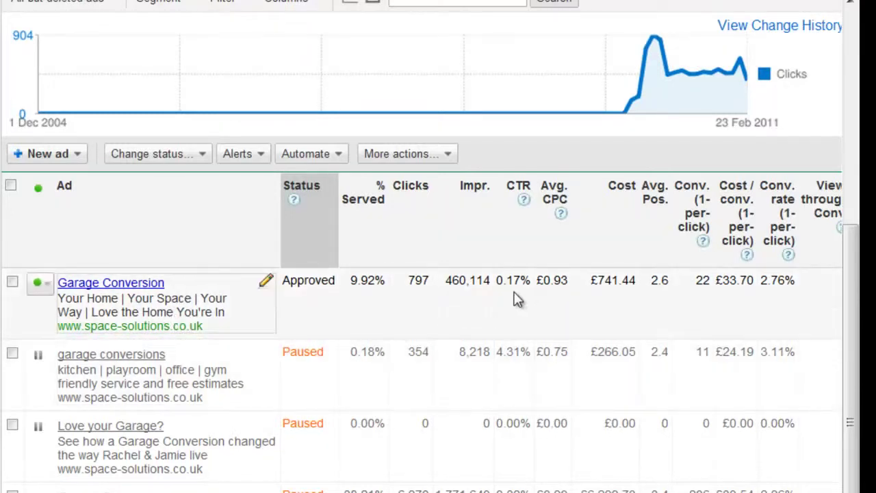
pyautogui.moveTo(498, 282); pyautogui.dragTo(535, 282)
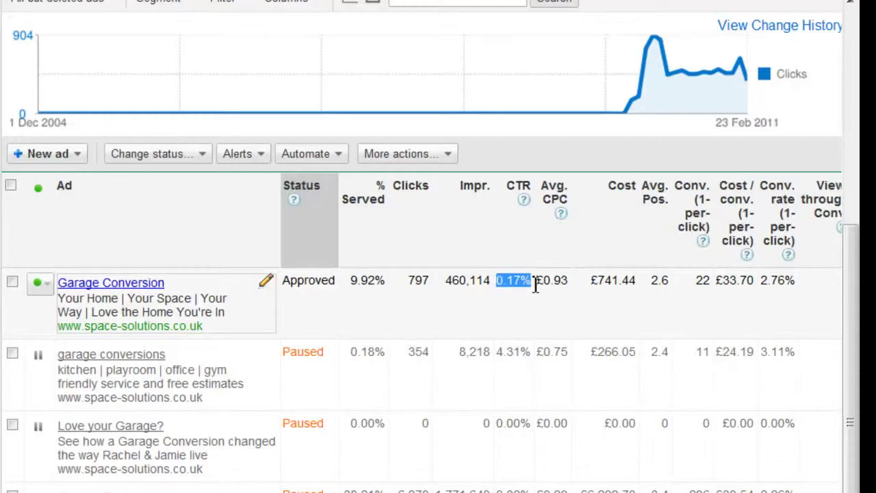
pyautogui.scroll(5, 513, 329)
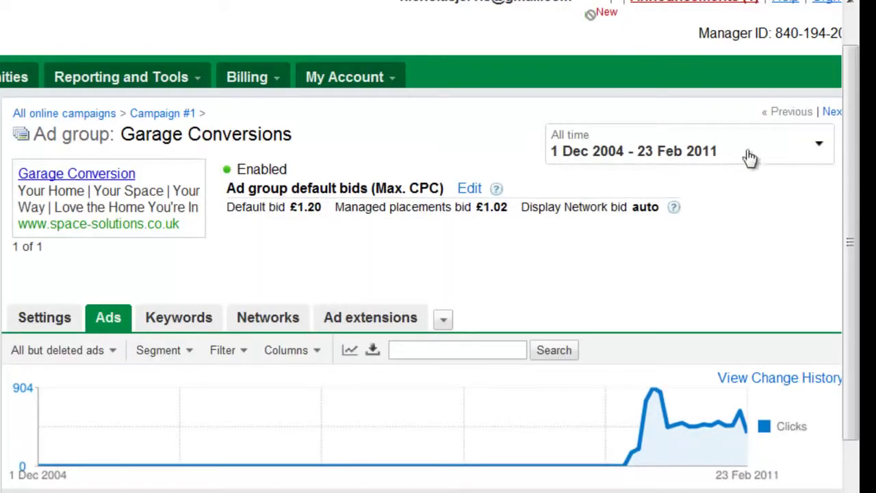
pyautogui.scroll(-1, 651, 423)
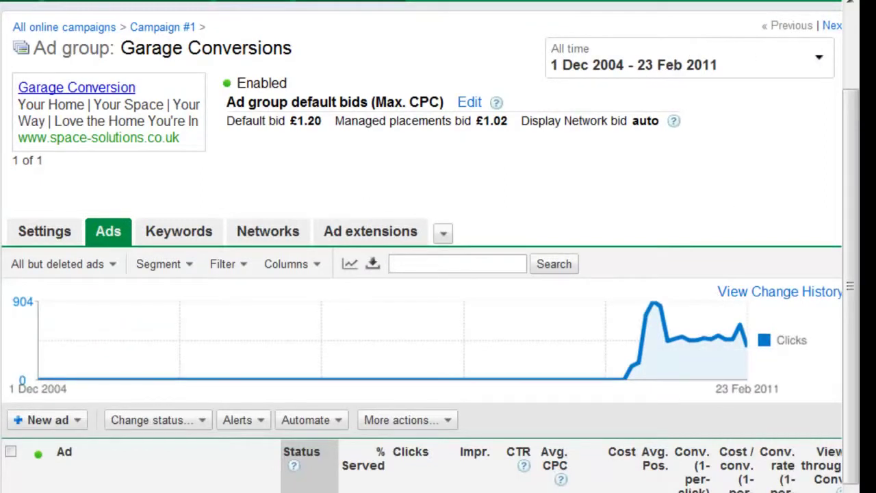
pyautogui.scroll(-1, 518, 454)
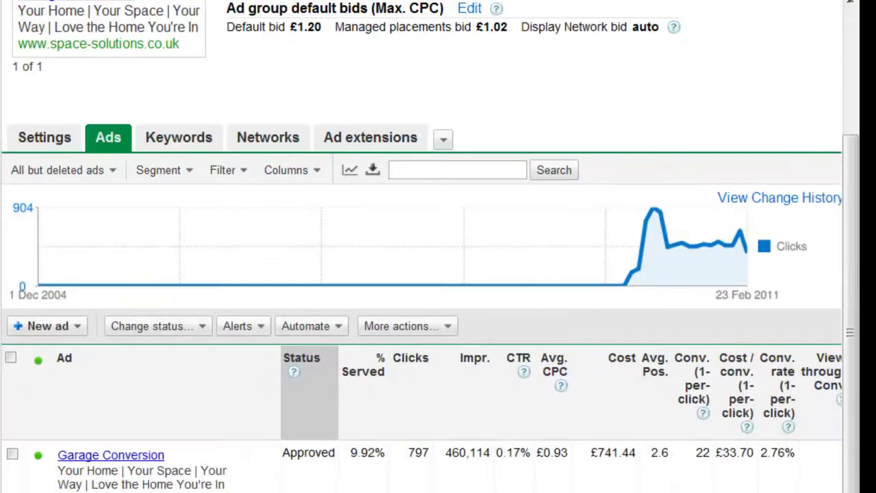
pyautogui.moveTo(496, 453); pyautogui.dragTo(517, 450)
pyautogui.scroll(3, 616, 342)
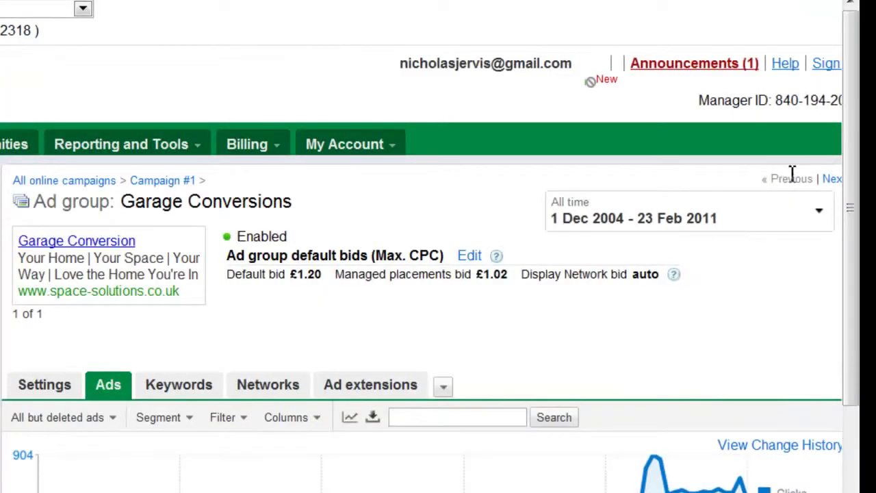
# - Set the statistics date range to This month, 1–23 Feb 2011
pyautogui.click(811, 220)
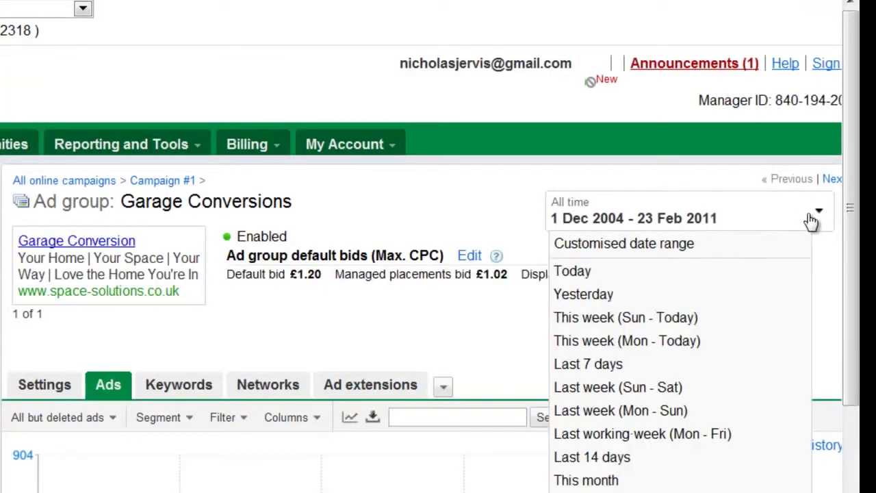
pyautogui.click(630, 482)
pyautogui.scroll(-4, 624, 489)
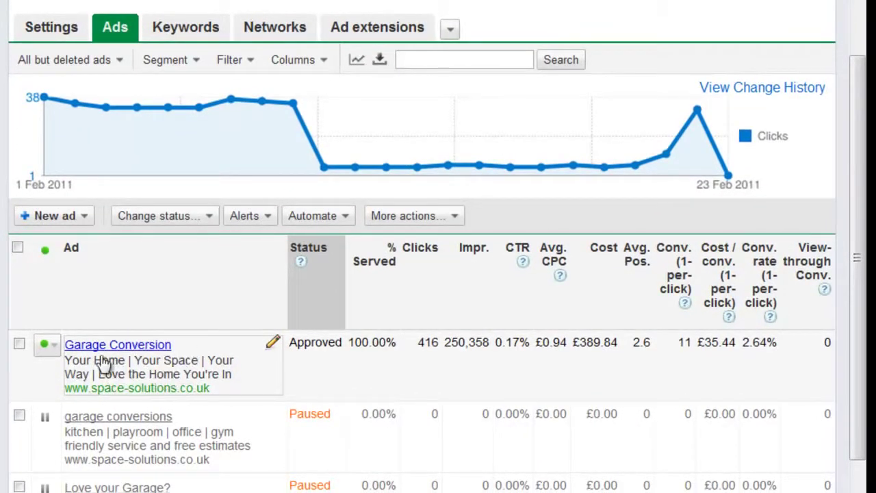
# - Start a new Text ad from the New ad menu
pyautogui.click(60, 218)
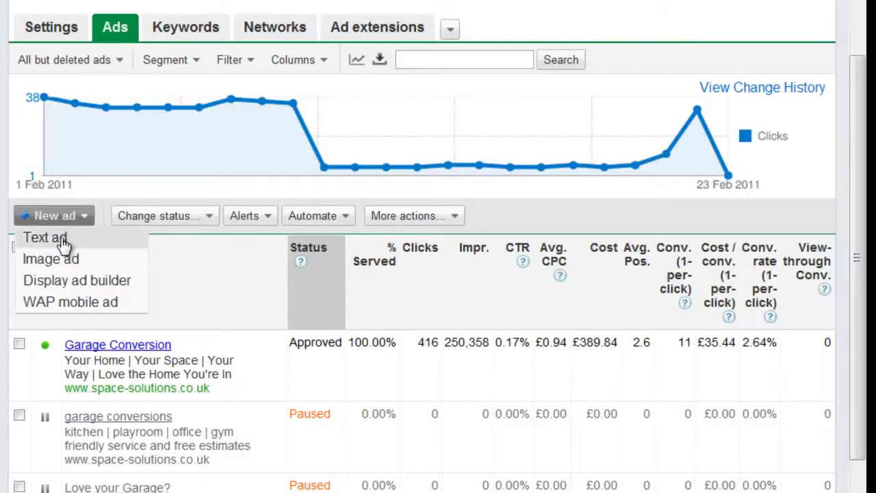
pyautogui.click(60, 239)
# - Choose a text ad headlined 'Garage Conversions?', then return to the garage conversion search results
pyautogui.click(328, 292)
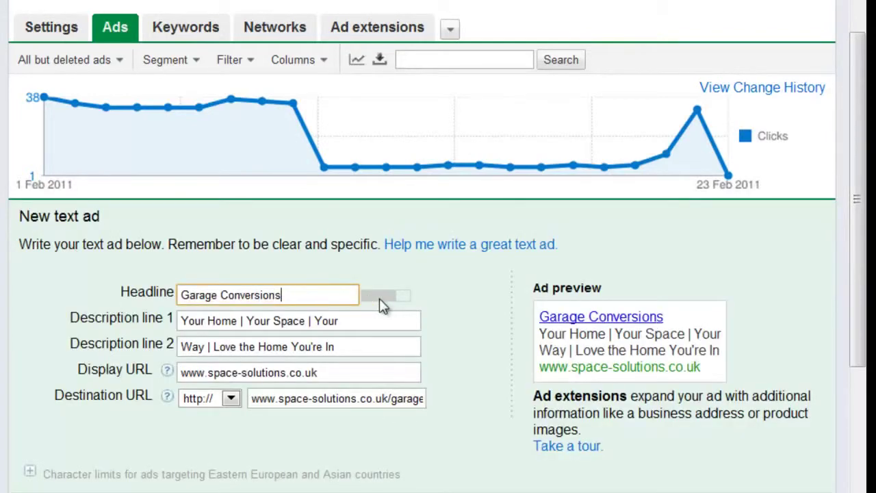
pyautogui.write('?')
pyautogui.click(206, 7)
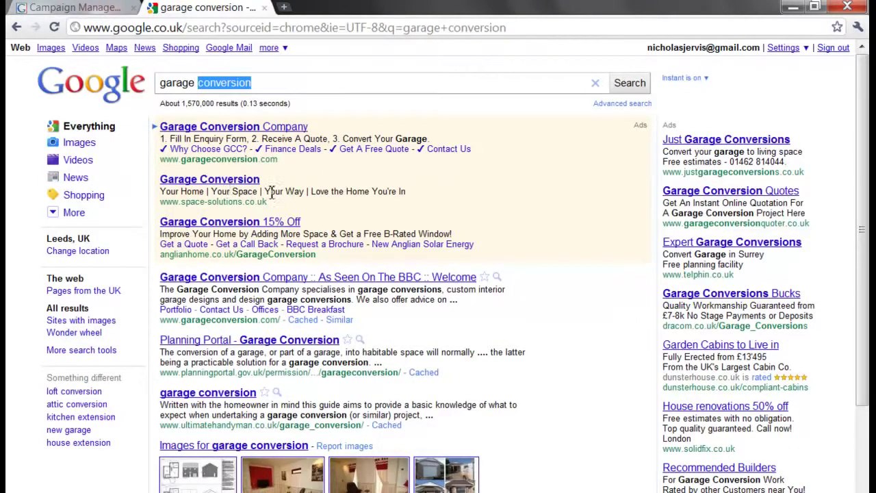
pyautogui.click(284, 7)
pyautogui.write('samsonconsulting.co.uk')
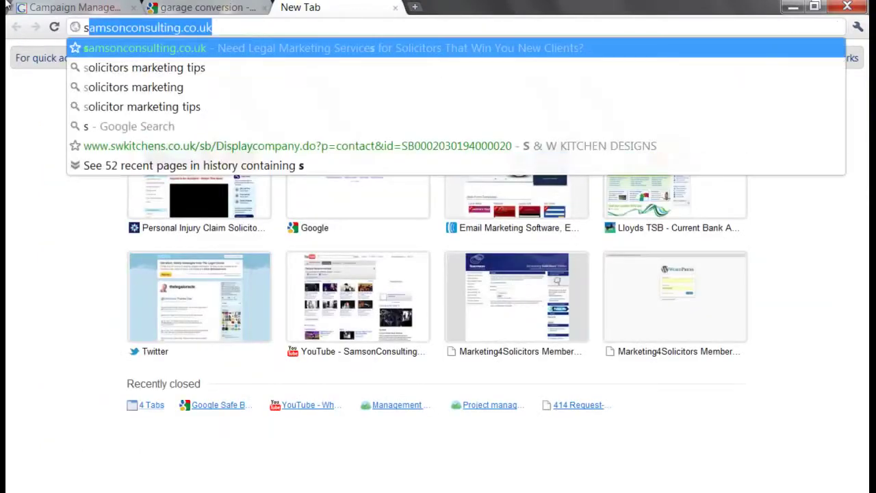
pyautogui.click(88, 8)
pyautogui.tripleClick(431, 431)
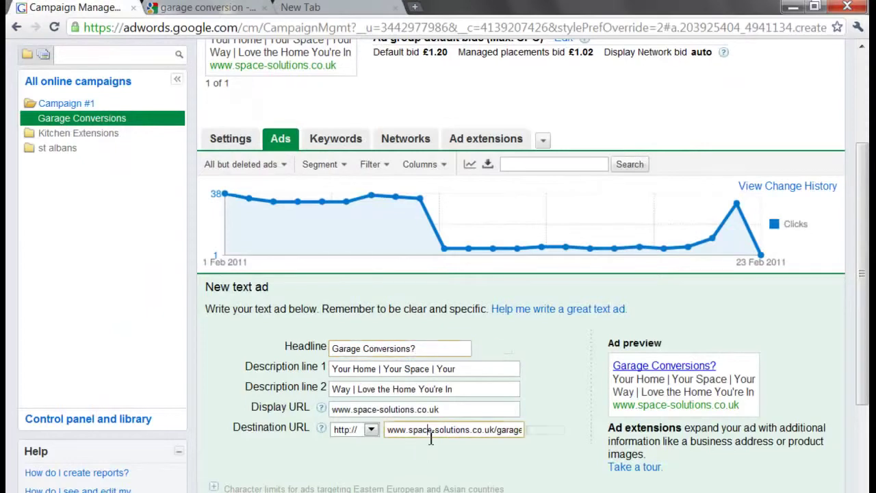
pyautogui.click(356, 7)
pyautogui.write('www.space-solutions.co.uk/garage-conversions.php/')
pyautogui.press('Return')
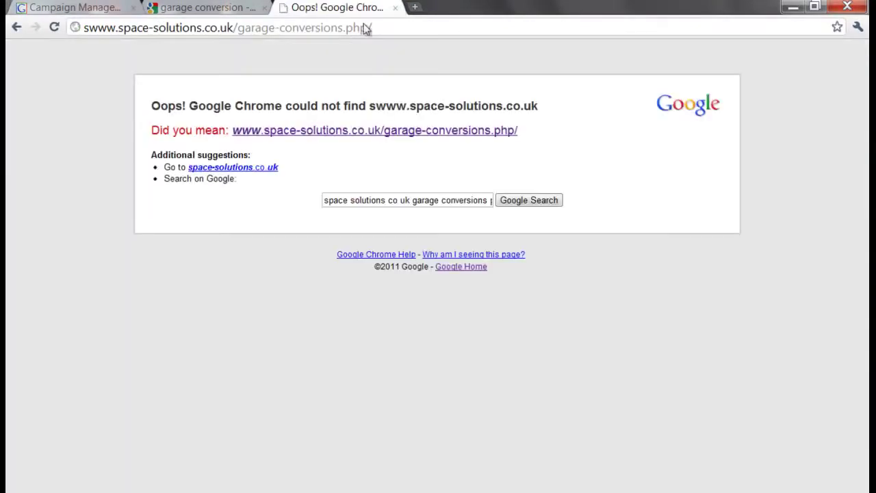
pyautogui.click(89, 28)
pyautogui.press('Home')
pyautogui.press('Delete')
pyautogui.press('Return')
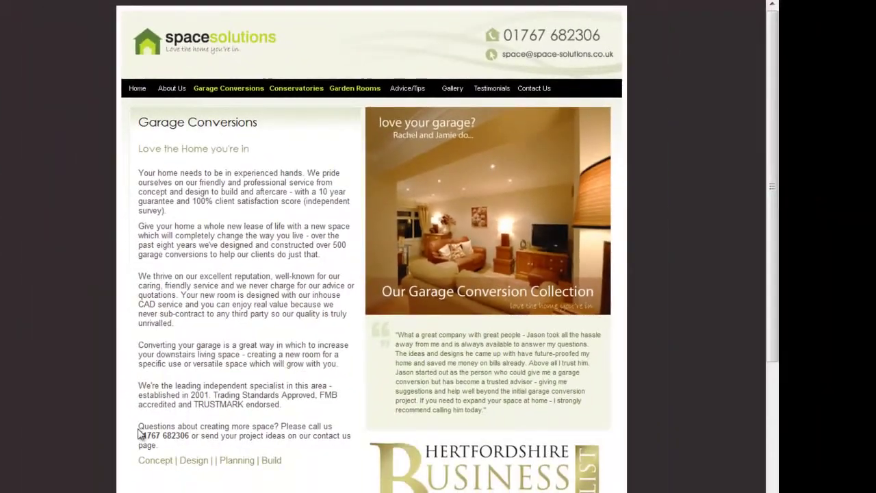
# - Select the 'Trading Standards Approved, FMB accredited' wording on the Space Solutions page
pyautogui.moveTo(139, 426); pyautogui.dragTo(260, 459)
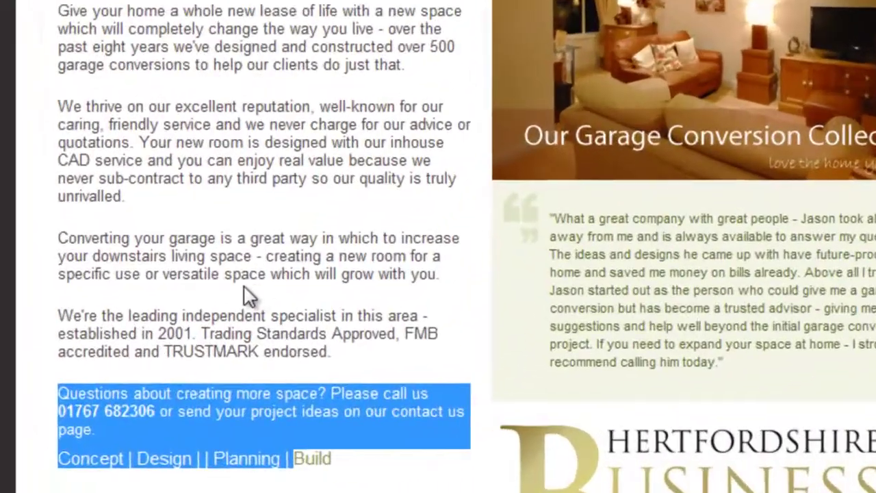
pyautogui.click(261, 396)
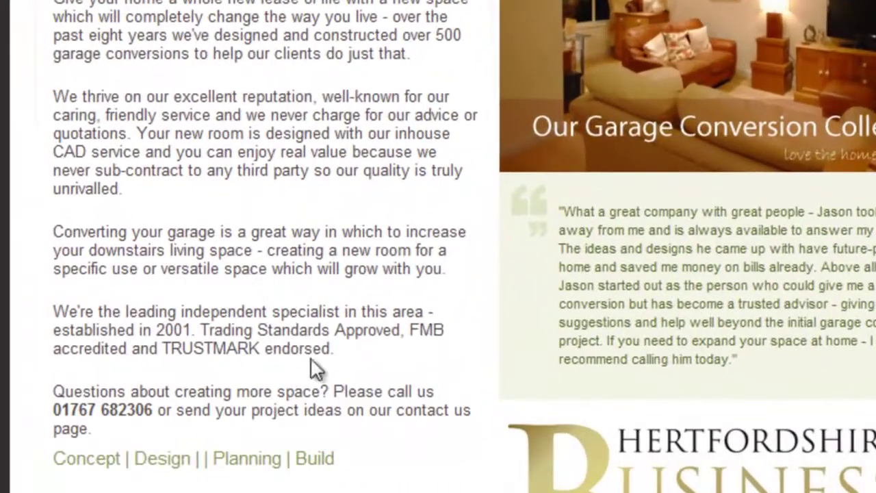
pyautogui.moveTo(447, 331)
pyautogui.mouseDown()
pyautogui.moveTo(117, 333)
pyautogui.moveTo(49, 310)
pyautogui.moveTo(307, 349)
pyautogui.moveTo(445, 331)
pyautogui.mouseUp()
pyautogui.click(49, 314)
pyautogui.moveTo(355, 361); pyautogui.dragTo(336, 351)
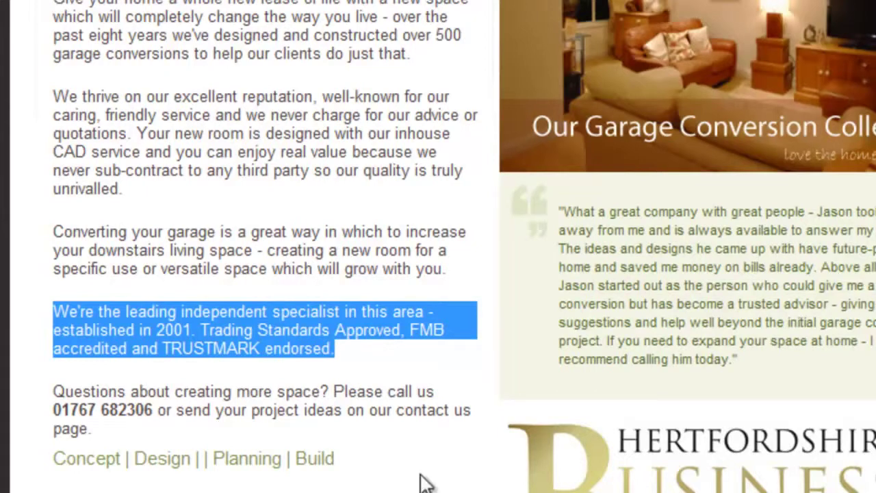
pyautogui.click(386, 369)
pyautogui.moveTo(343, 352); pyautogui.dragTo(203, 336)
pyautogui.click(336, 349)
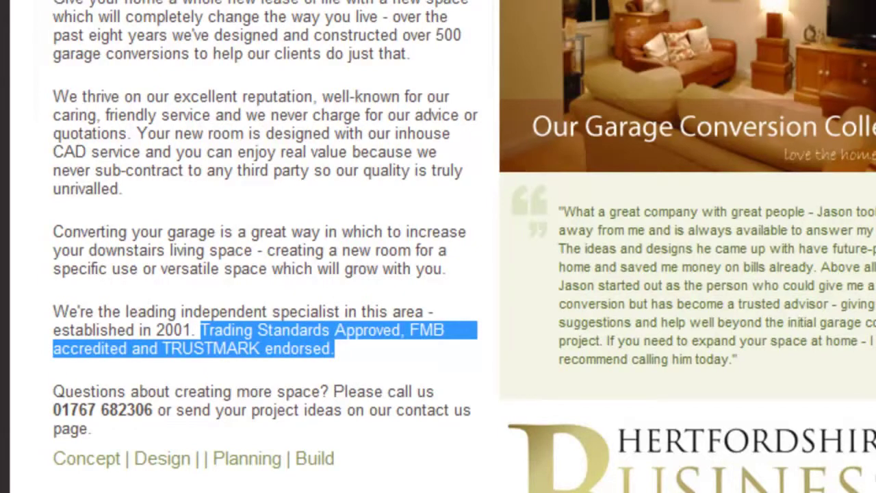
pyautogui.click(268, 401)
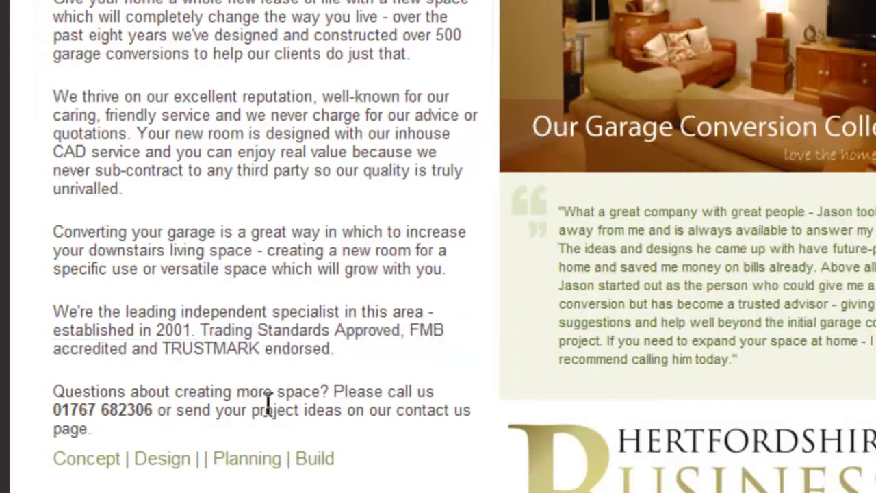
pyautogui.moveTo(199, 330); pyautogui.dragTo(440, 333)
pyautogui.hotkey('ctrl', 'c')
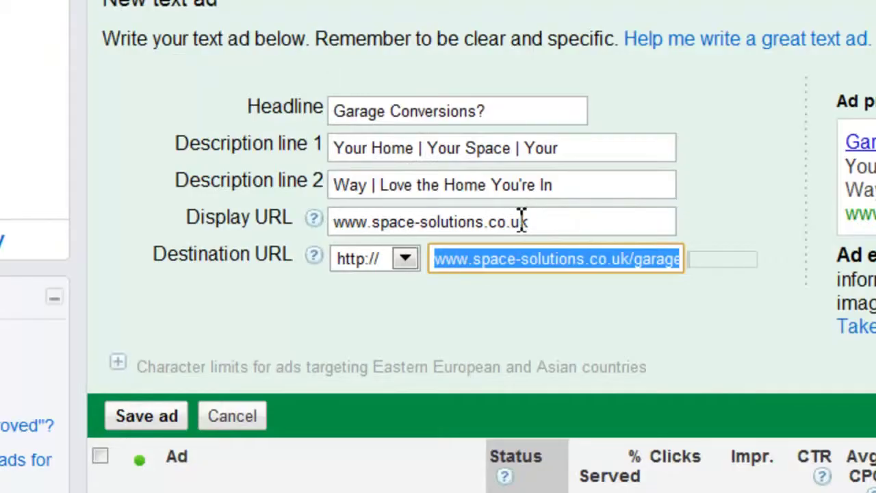
# - Fill description lines with 'Trading Standards Approved, FMB' and 'accredited and TRUSTMARK endorsed'
pyautogui.moveTo(609, 153); pyautogui.dragTo(331, 151)
pyautogui.hotkey('ctrl', 'v')
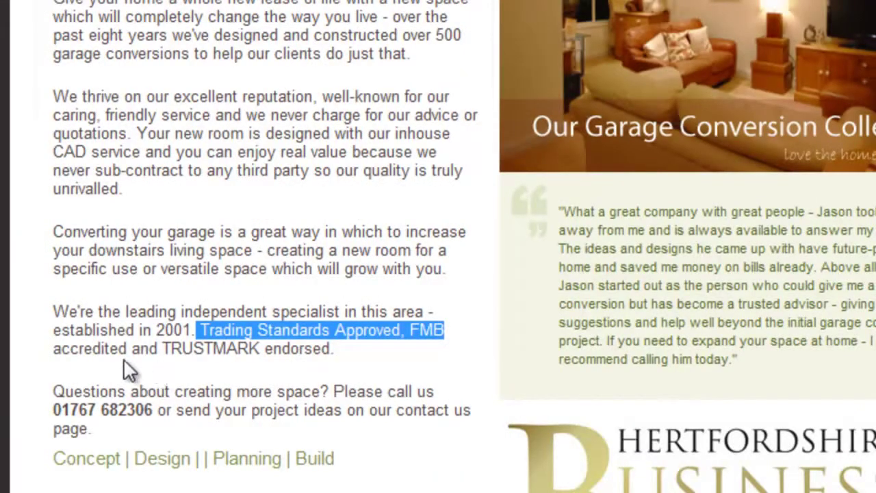
pyautogui.moveTo(55, 350); pyautogui.dragTo(332, 351)
pyautogui.hotkey('ctrl', 'c')
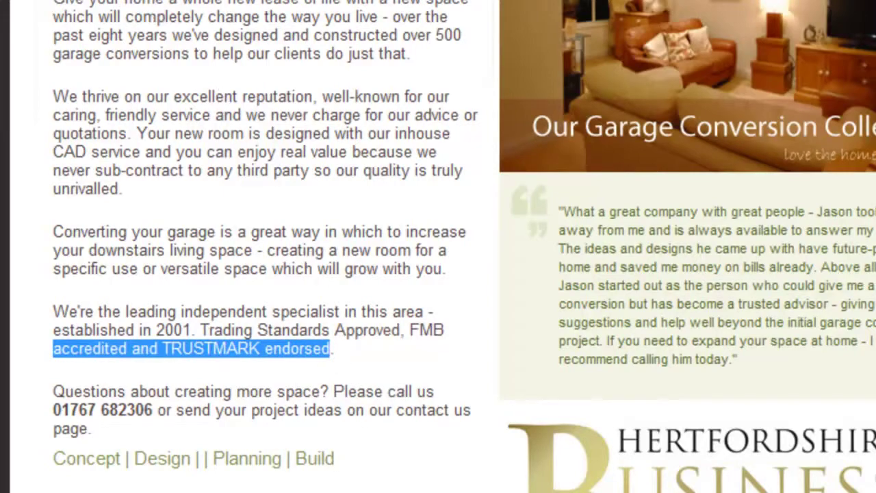
pyautogui.hotkey('alt', 'Tab')
pyautogui.moveTo(573, 191); pyautogui.dragTo(331, 185)
pyautogui.hotkey('ctrl', 'v')
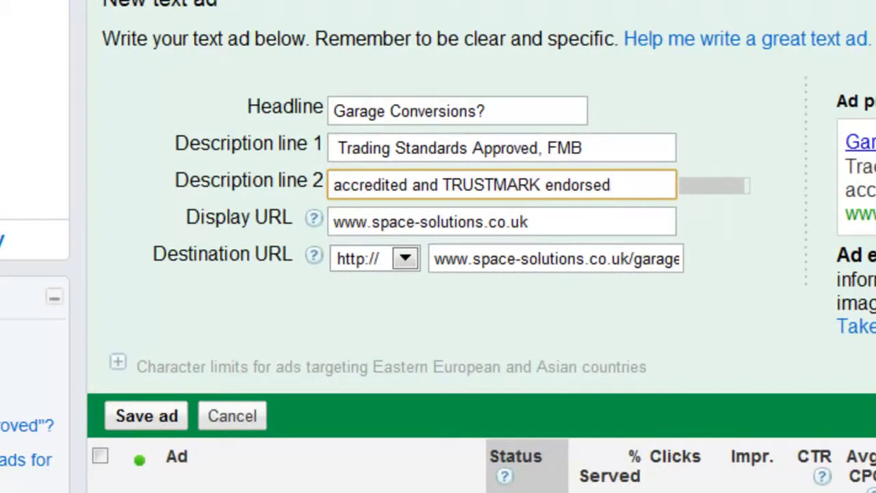
# - Remove the leading space from description line 1 and end line 2 with a full stop
pyautogui.click(347, 150)
pyautogui.press('BackSpace')
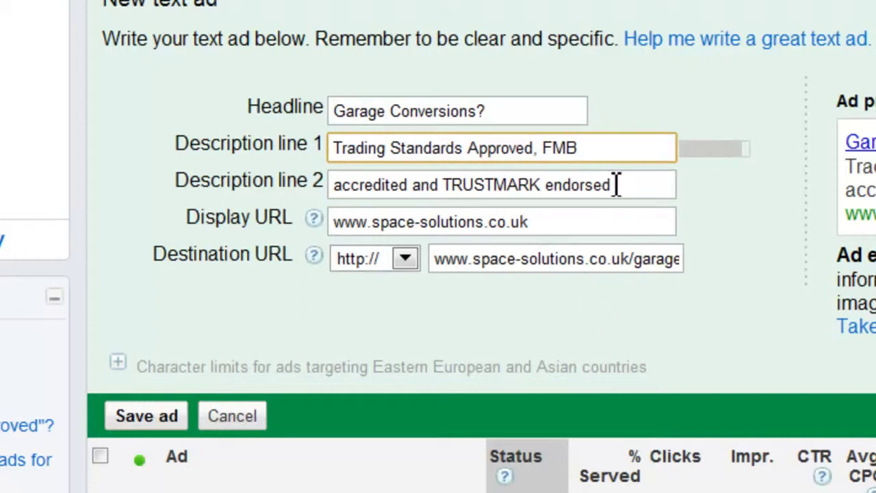
pyautogui.click(642, 190)
pyautogui.write('.')
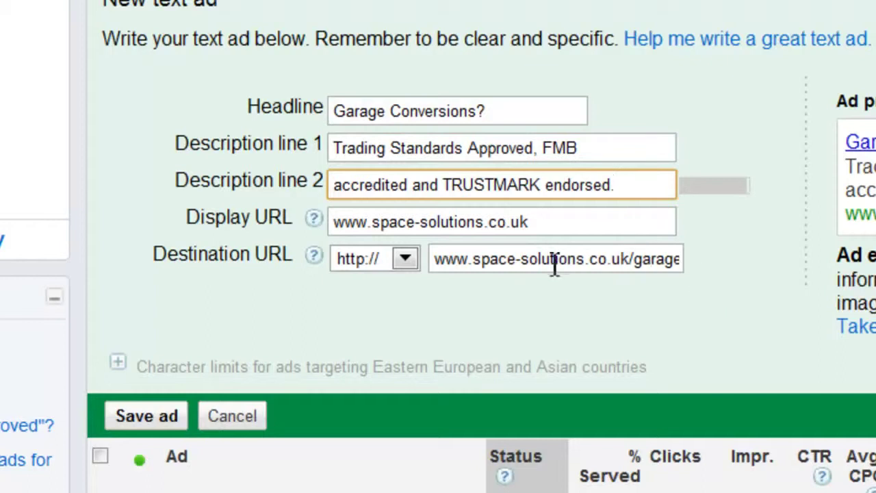
# - Append '/Garages' to the display URL
pyautogui.click(565, 229)
pyautogui.write('/')
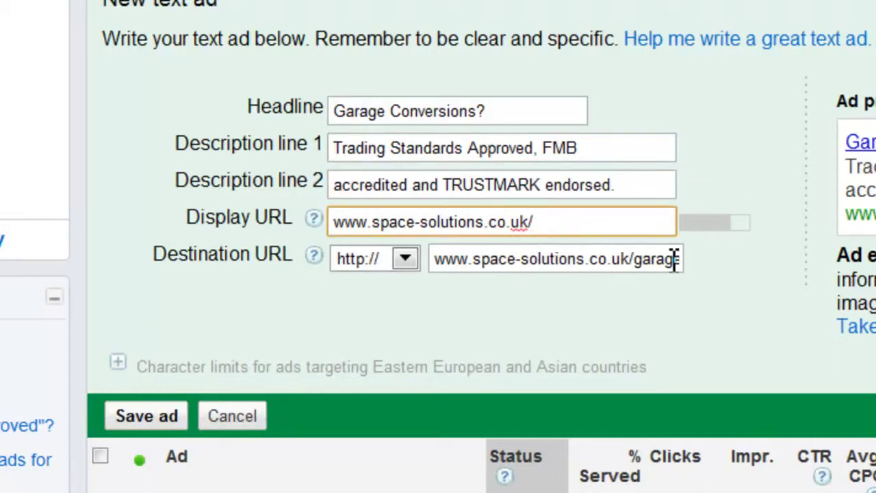
pyautogui.write('Garage')
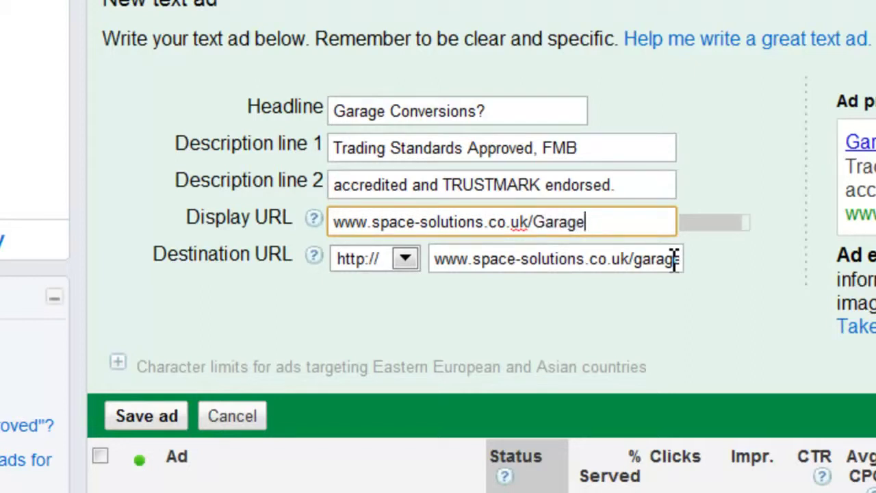
pyautogui.write('s')
pyautogui.press('Left')
pyautogui.press('Left')
pyautogui.press('Left')
pyautogui.press('Left')
pyautogui.press('Left')
pyautogui.press('Left')
pyautogui.moveTo(608, 229); pyautogui.dragTo(324, 230)
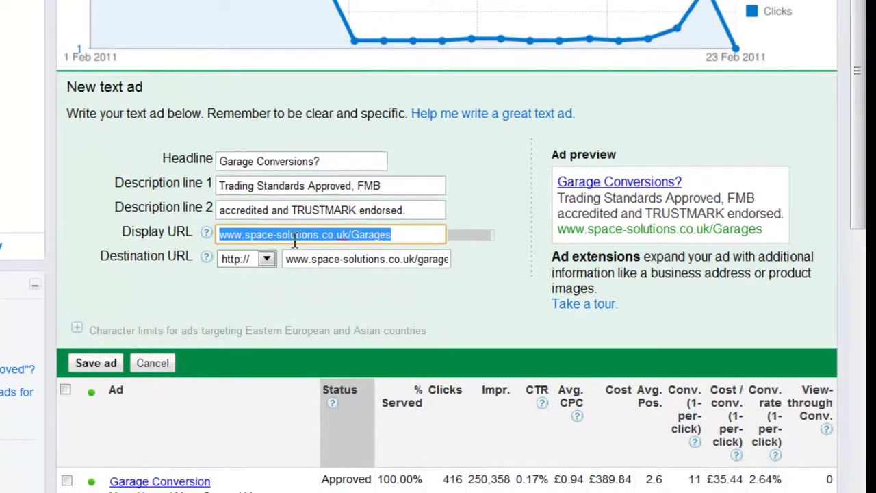
pyautogui.click(255, 233)
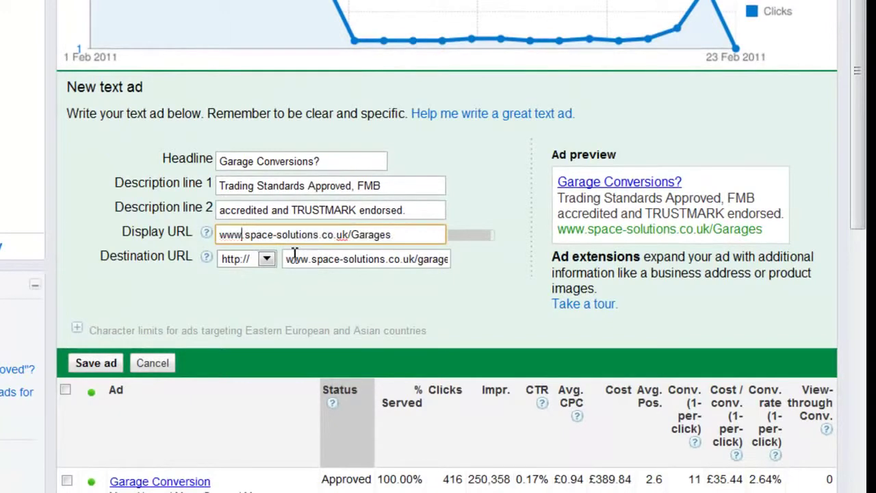
pyautogui.press('Delete')
pyautogui.press('Delete')
pyautogui.press('Delete')
pyautogui.press('Delete')
pyautogui.write('S')
pyautogui.press('Delete')
pyautogui.press('Right')
pyautogui.press('Right')
pyautogui.press('Right')
pyautogui.press('Right')
pyautogui.write('S')
pyautogui.press('Delete')
pyautogui.press('End')
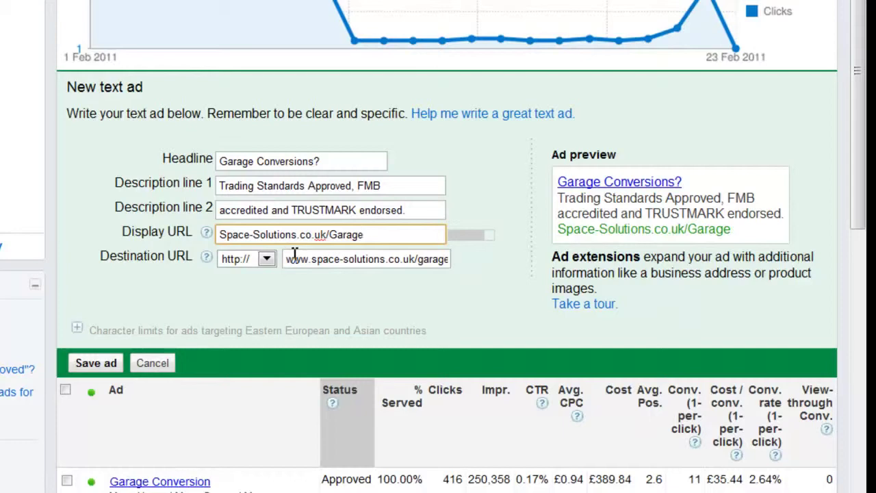
pyautogui.write('onverds')
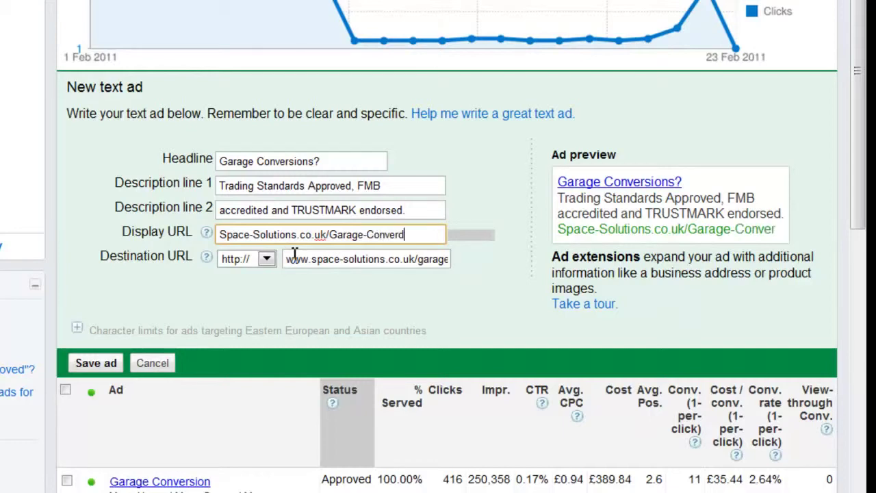
pyautogui.press('BackSpace')
pyautogui.press('BackSpace')
pyautogui.write('sion')
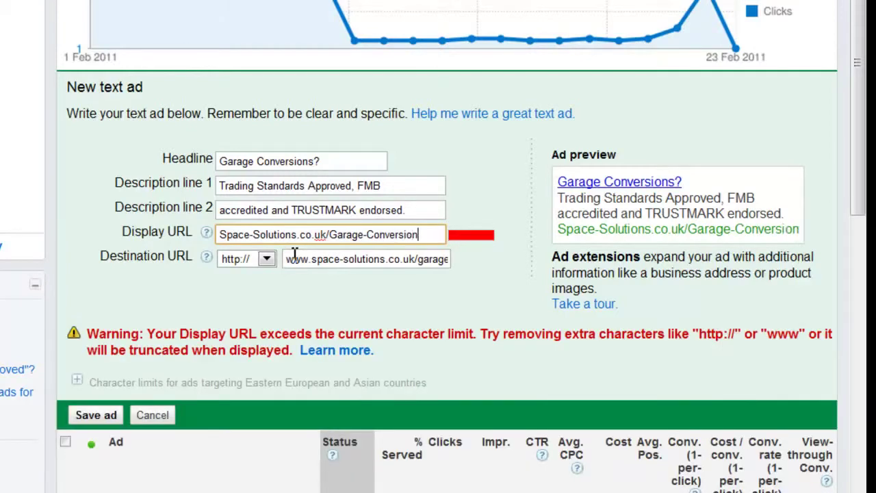
pyautogui.hotkey('ctrl', 'Left')
pyautogui.press('BackSpace')
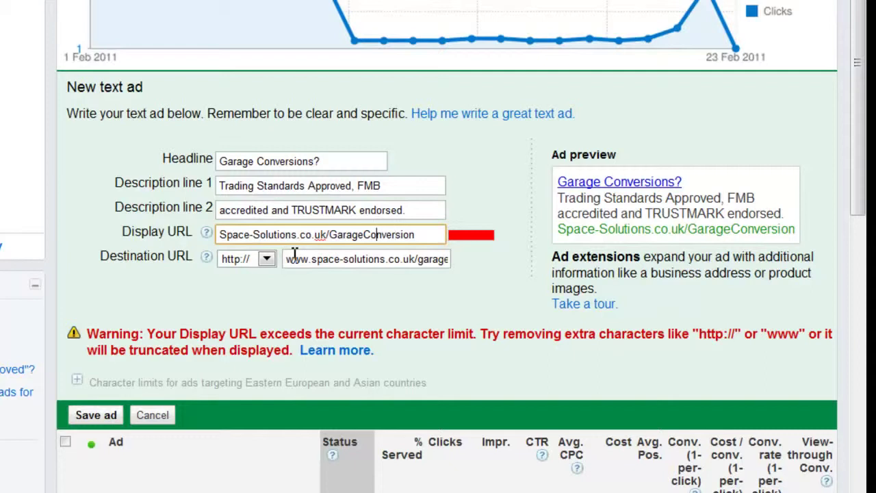
pyautogui.press('BackSpace')
pyautogui.press('BackSpace')
pyautogui.press('BackSpace')
pyautogui.press('BackSpace')
pyautogui.press('BackSpace')
pyautogui.press('BackSpace')
pyautogui.press('BackSpace')
pyautogui.press('BackSpace')
pyautogui.press('BackSpace')
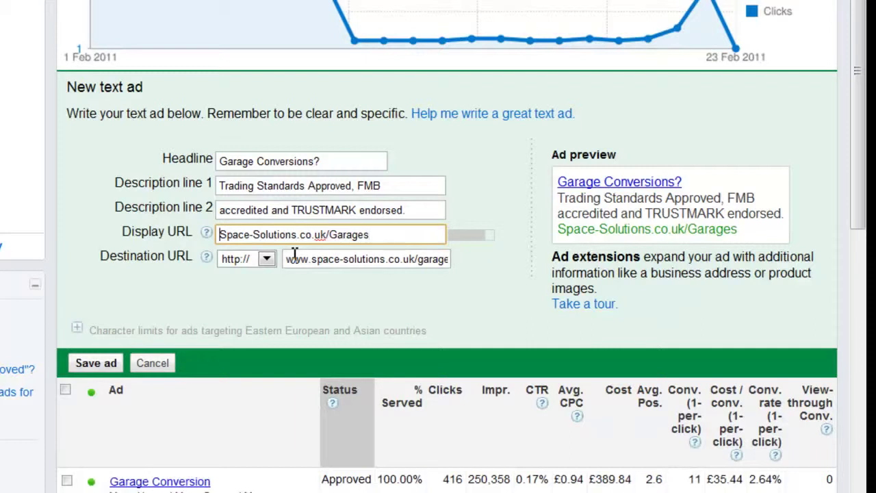
pyautogui.write('www.')
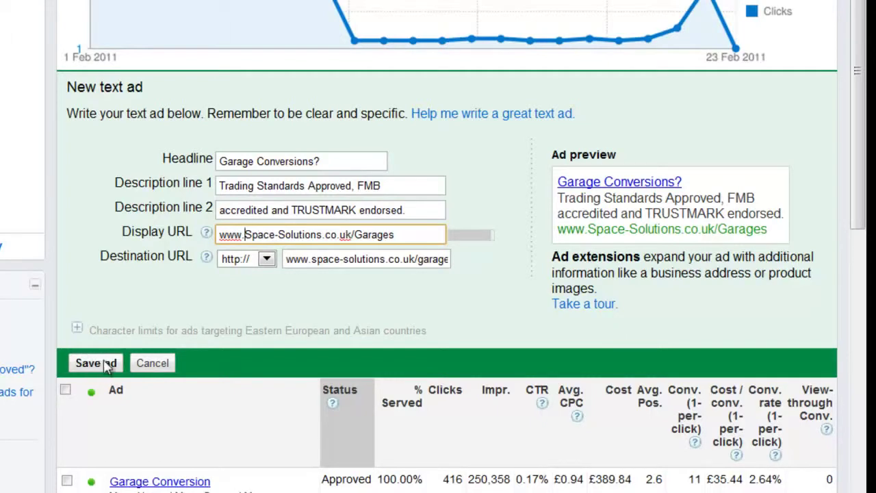
# - Save the 'Garage Conversions?' ad and check it is listed as Eligible in the Ads table
pyautogui.click(97, 363)
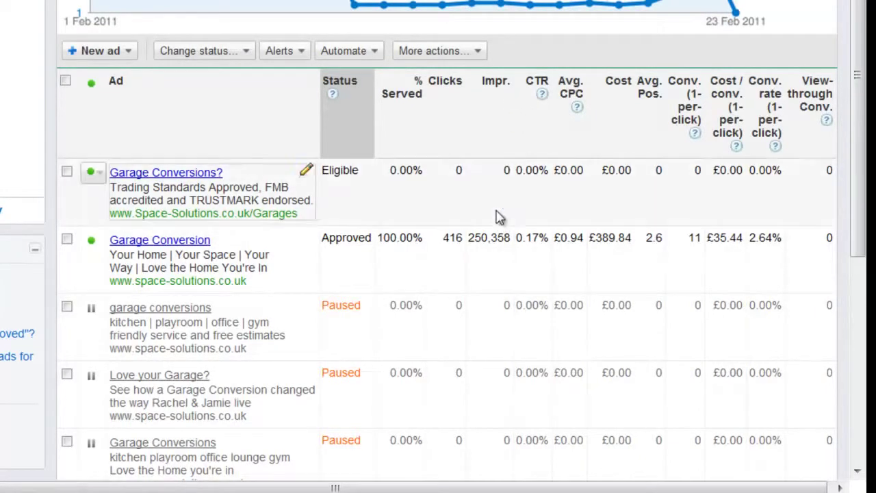
pyautogui.scroll(3, 494, 247)
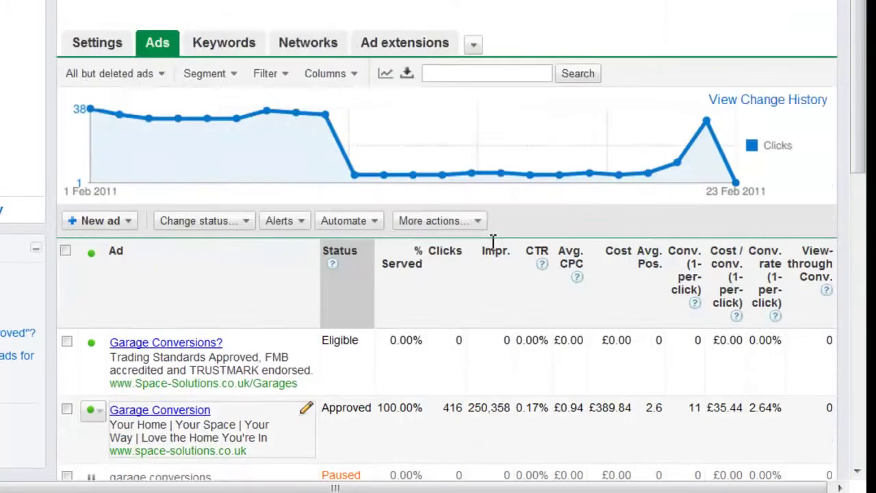
pyautogui.scroll(-2, 495, 251)
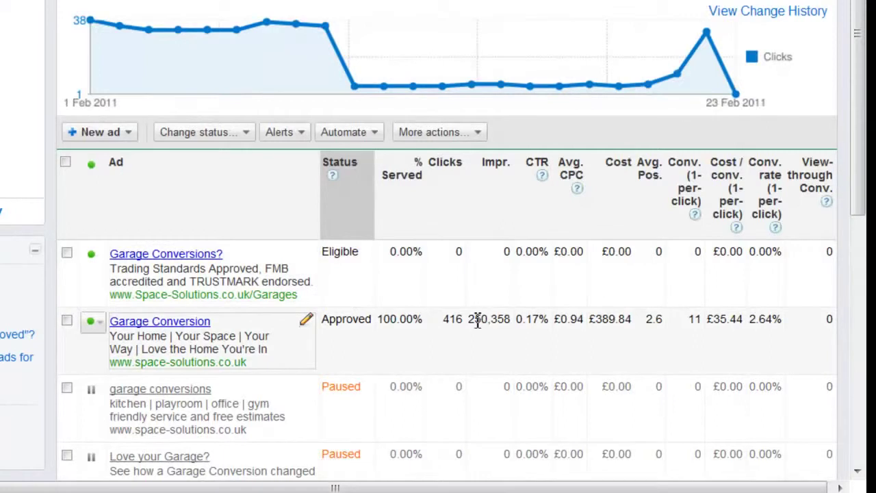
pyautogui.moveTo(469, 319); pyautogui.dragTo(504, 319)
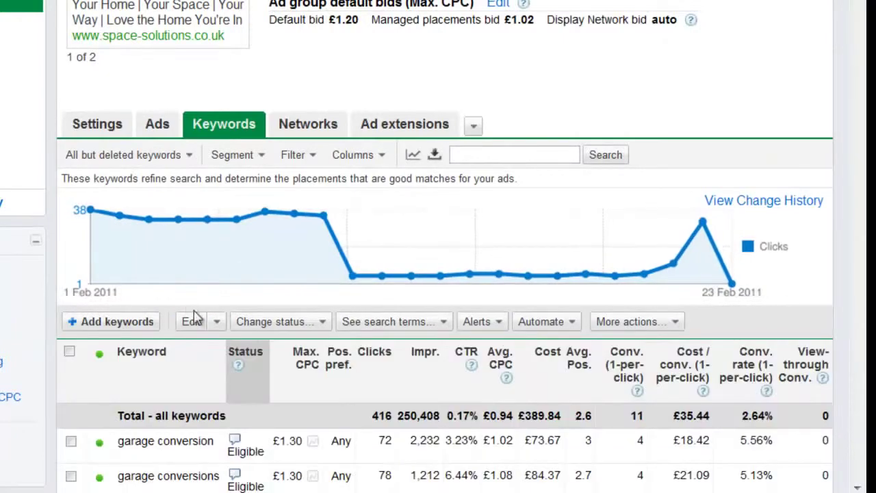
# - Scroll through the Garage Conversions keyword table, reviewing its Eligible keywords for 1–23 Feb 2011
pyautogui.scroll(-5, 187, 336)
pyautogui.scroll(-2, 187, 345)
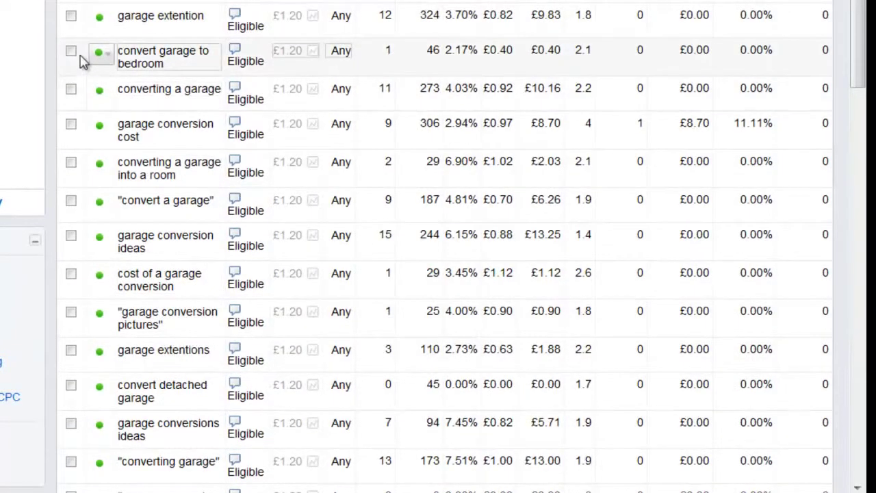
pyautogui.scroll(1, 164, 18)
pyautogui.scroll(2, 383, 31)
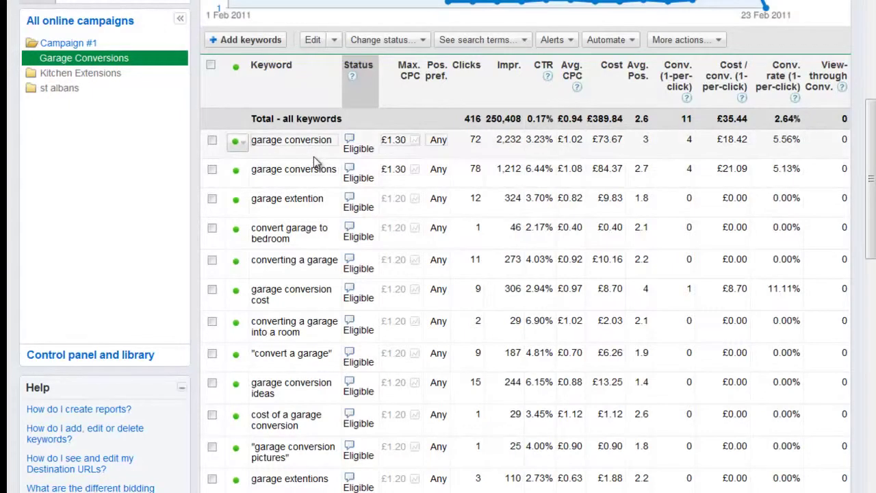
pyautogui.scroll(2, 368, 206)
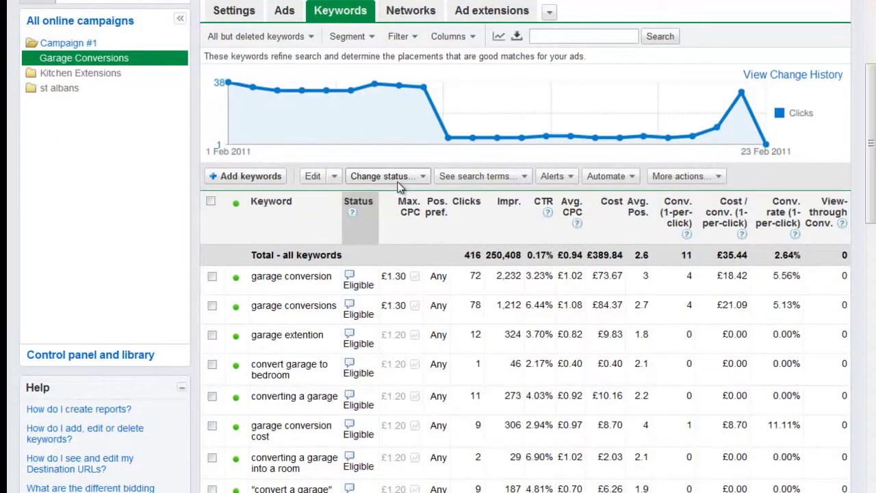
pyautogui.scroll(2, 395, 199)
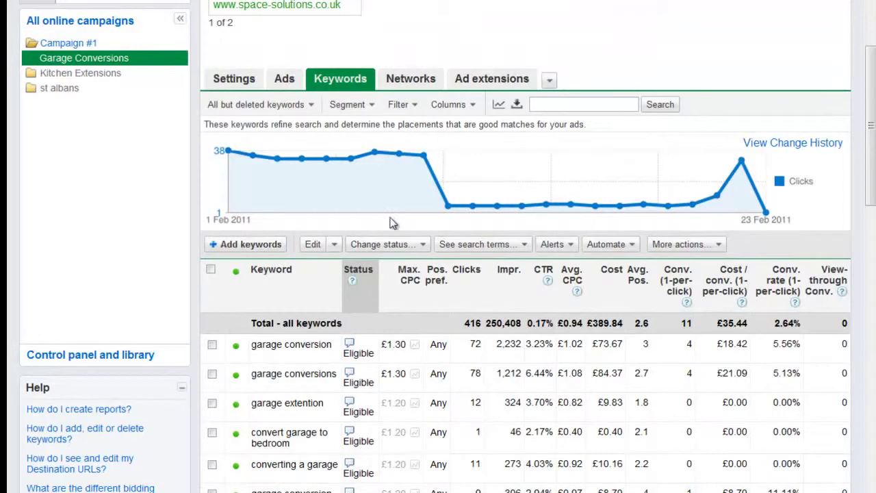
pyautogui.moveTo(381, 169)
pyautogui.scroll(2, 424, 256)
pyautogui.scroll(2, 422, 254)
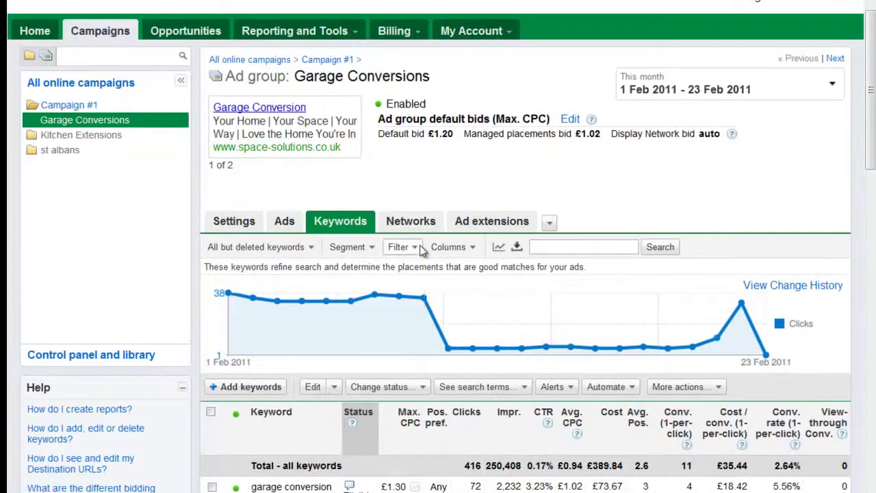